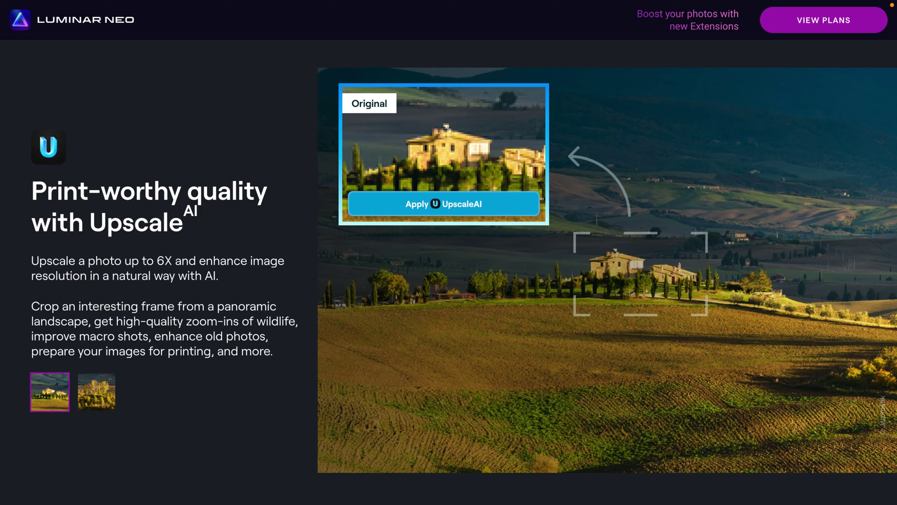
Step: Switch to Luminar Neo and check in its extensions list whether Upscale AI is installed
{"action": "left_click", "coordinate": [570, 249]}
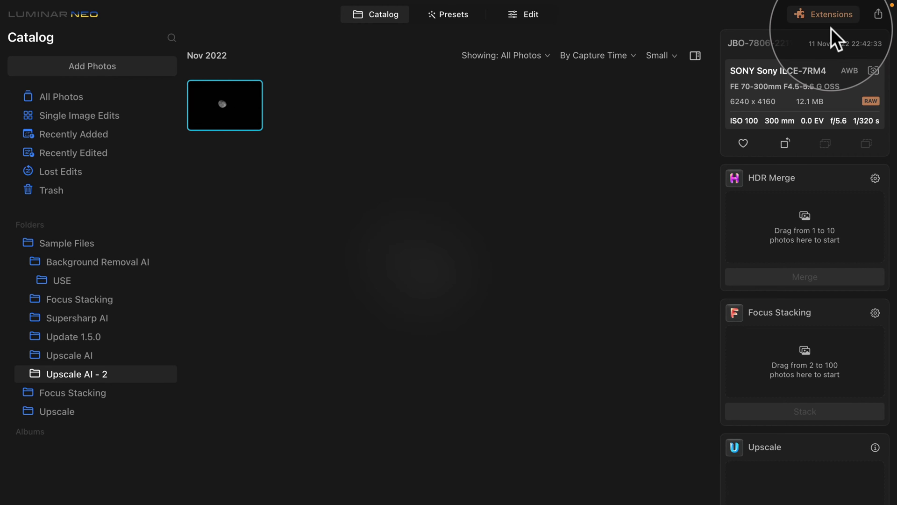
{"action": "left_click", "coordinate": [819, 11]}
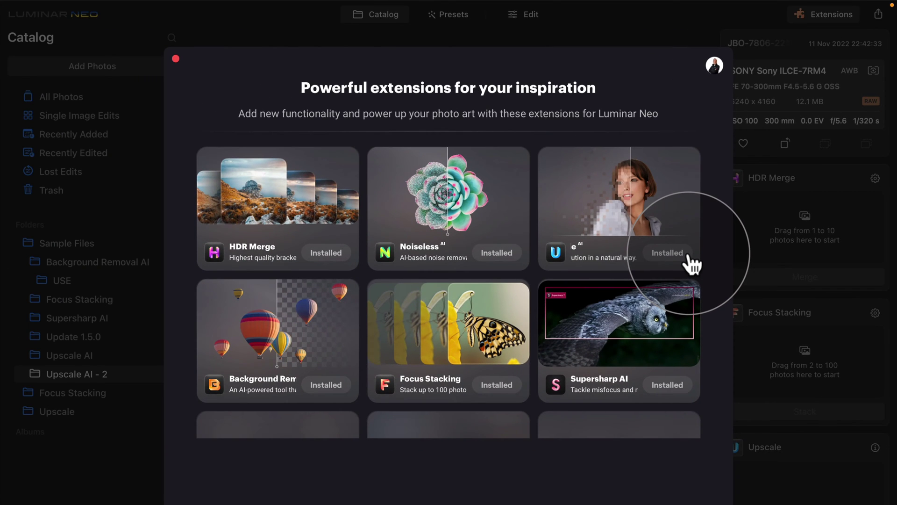
{"action": "left_click", "coordinate": [176, 59]}
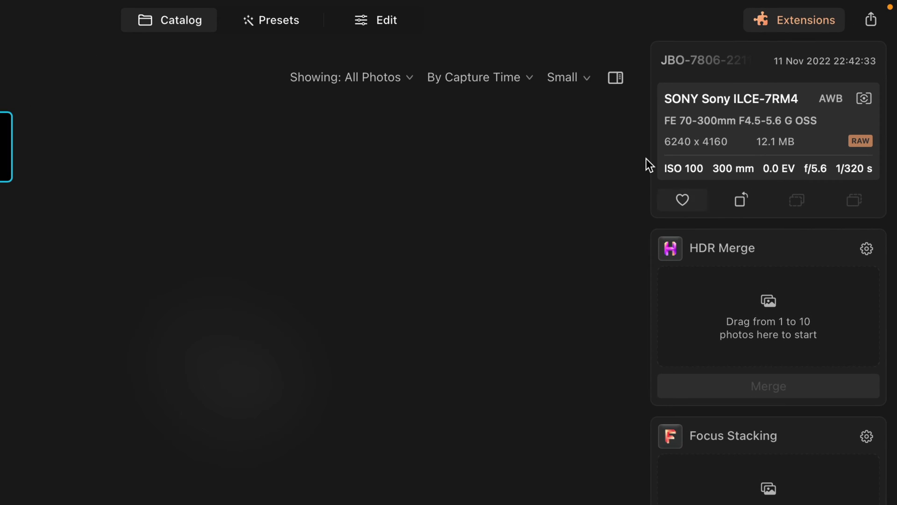
Step: Examine the moon photo's pixel dimensions and camera data along with the HDR Merge, Focus Stacking and Upscale extensions, and return to the thumbnail view
{"action": "left_click", "coordinate": [615, 77]}
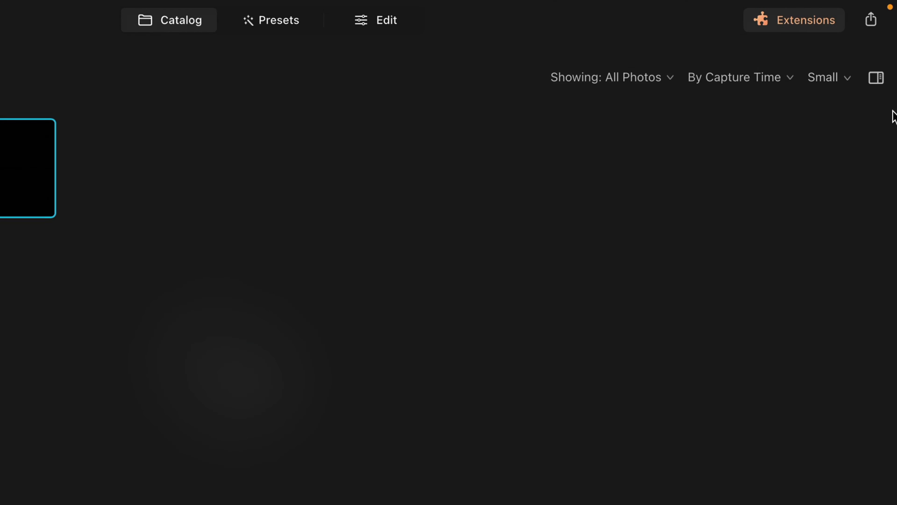
{"action": "left_click", "coordinate": [870, 79]}
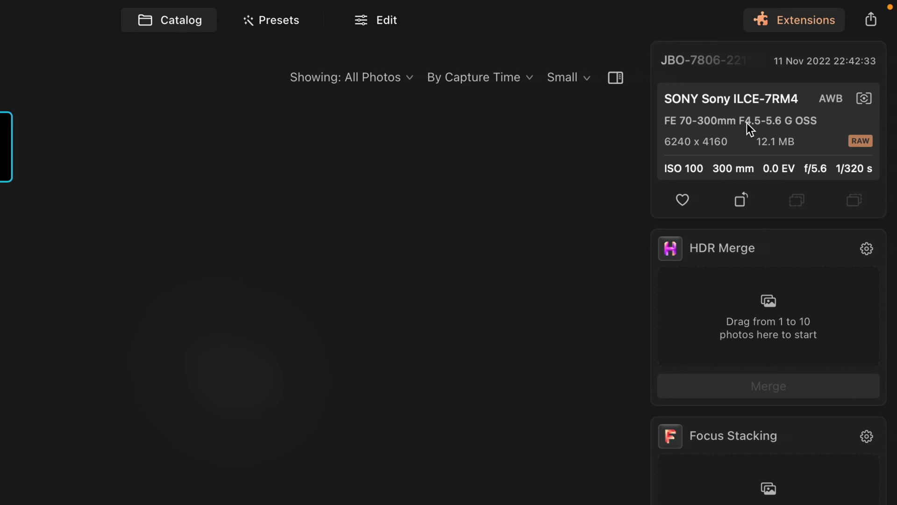
{"action": "scroll", "coordinate": [753, 133], "scroll_direction": "down", "scroll_amount": 3}
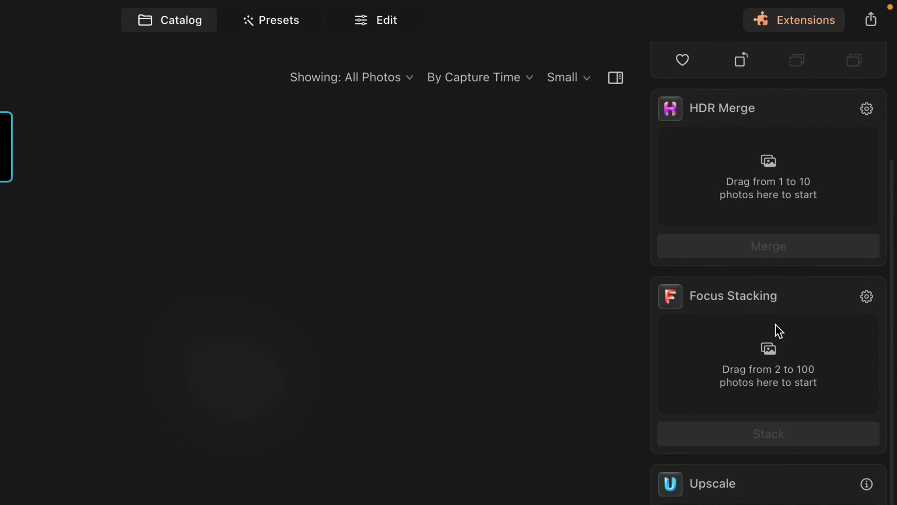
{"action": "scroll", "coordinate": [775, 327], "scroll_direction": "down", "scroll_amount": 6}
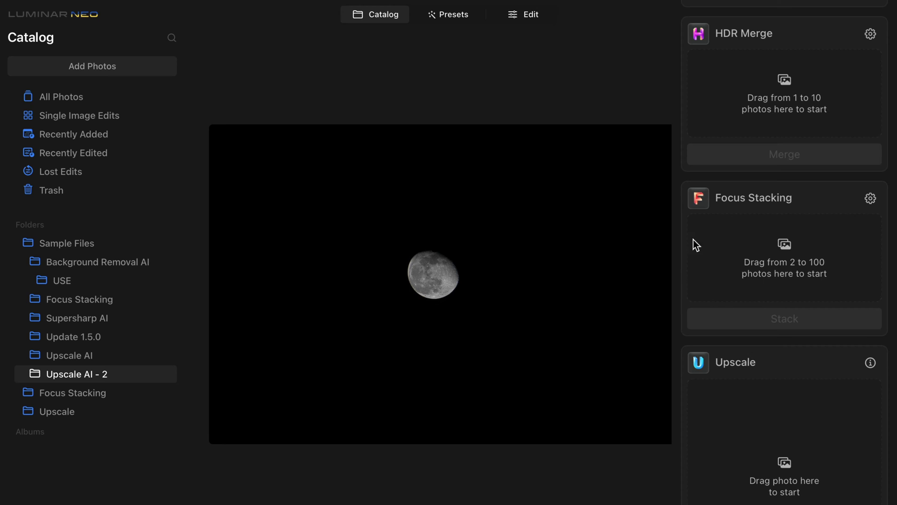
{"action": "scroll", "coordinate": [767, 216], "scroll_direction": "up", "scroll_amount": 3}
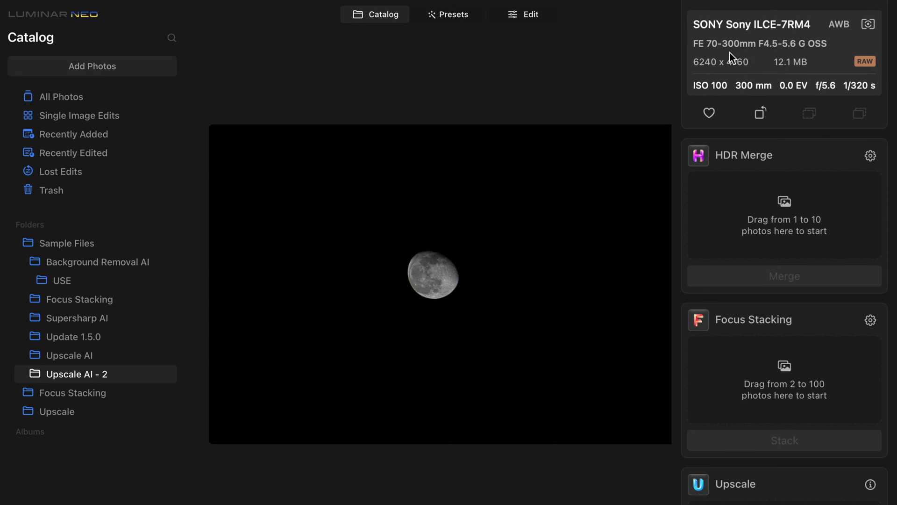
{"action": "scroll", "coordinate": [699, 67], "scroll_direction": "down", "scroll_amount": 1}
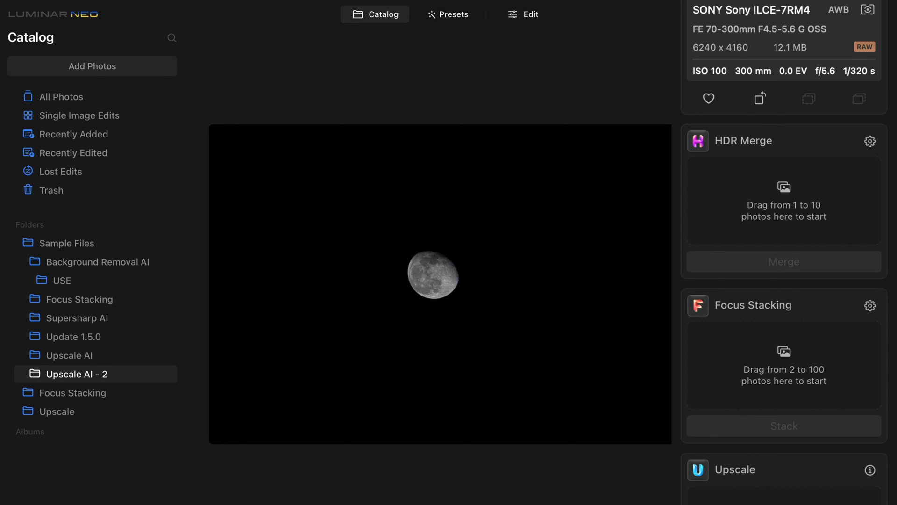
{"action": "scroll", "coordinate": [747, 49], "scroll_direction": "up", "scroll_amount": 1}
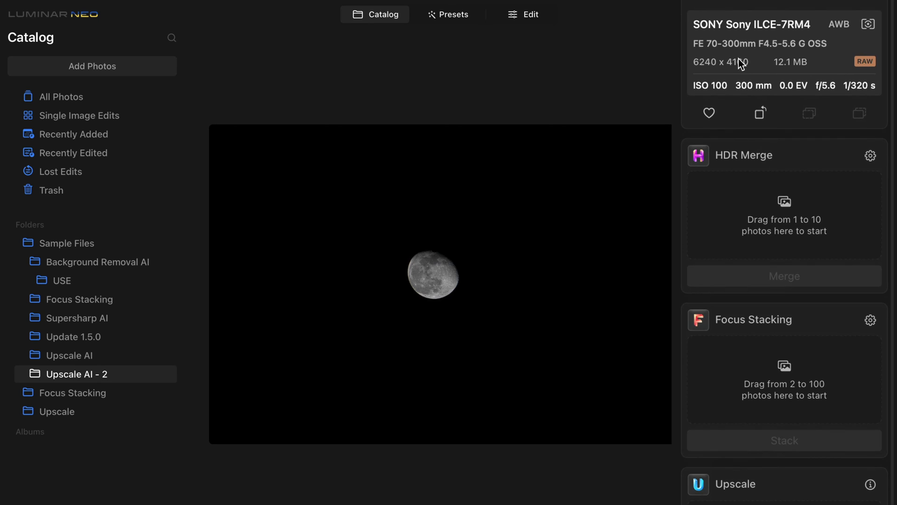
{"action": "scroll", "coordinate": [785, 252], "scroll_direction": "down", "scroll_amount": 5}
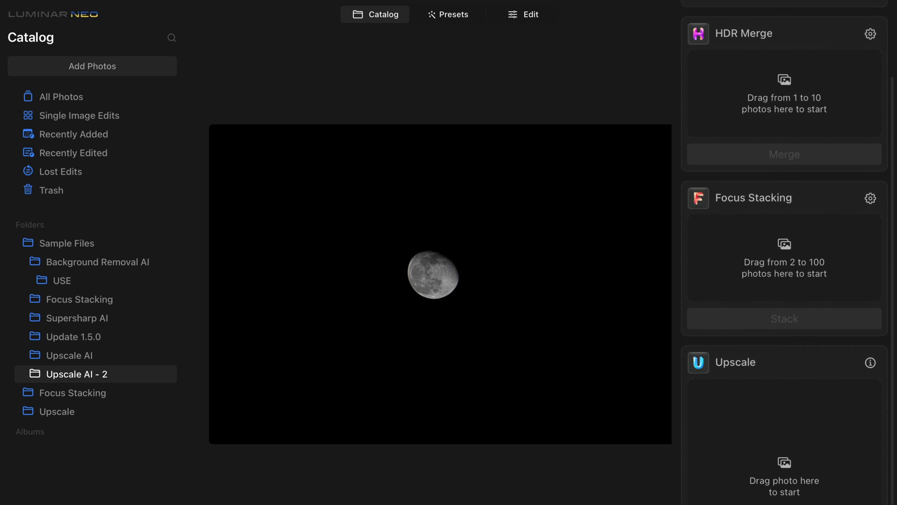
{"action": "double_click", "coordinate": [369, 252]}
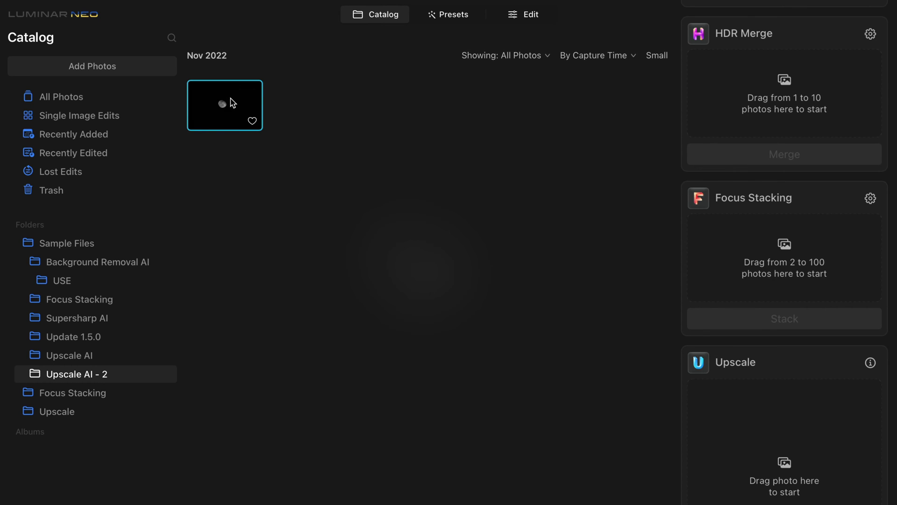
Step: Open the moon photo for editing and set the Crop AI ratio to 1:1 (Square)
{"action": "left_click", "coordinate": [526, 15]}
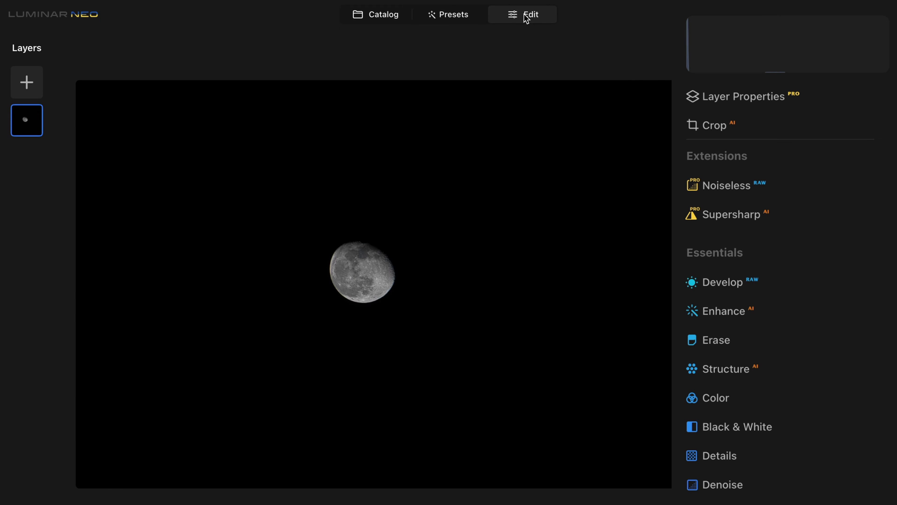
{"action": "key", "text": "c"}
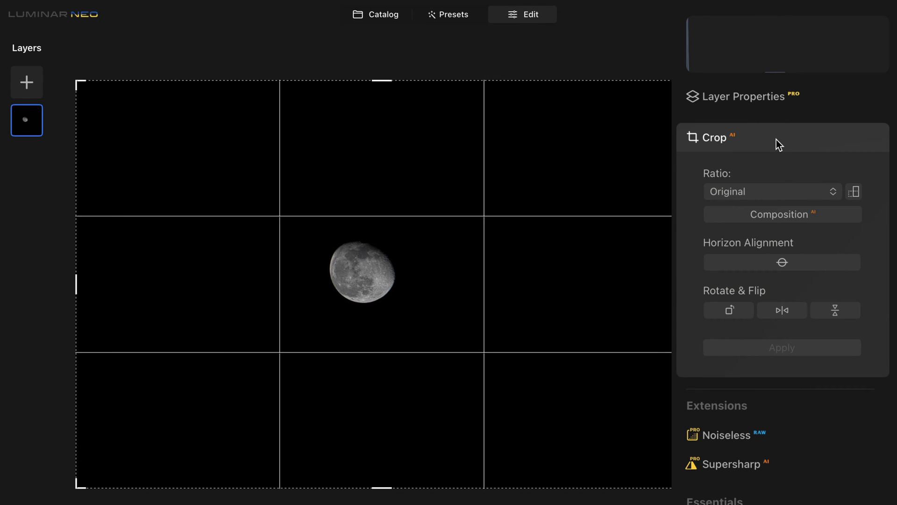
{"action": "left_click", "coordinate": [778, 190]}
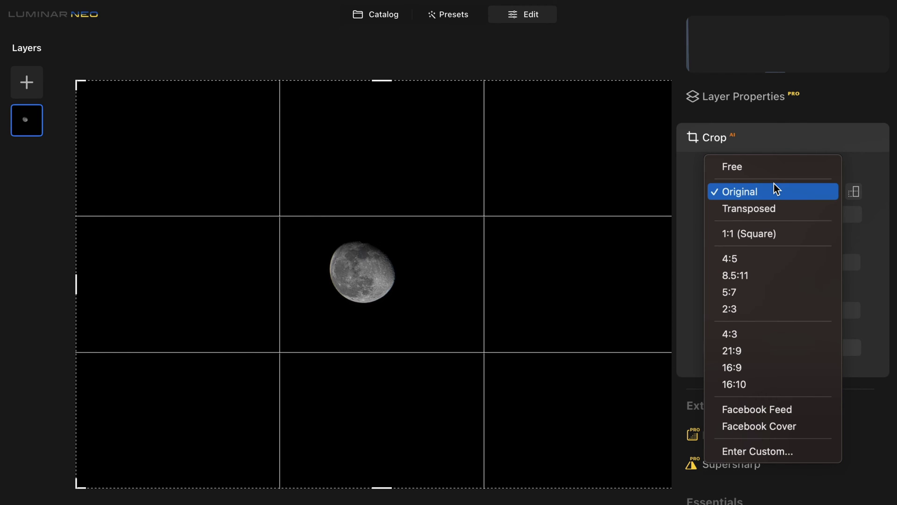
{"action": "left_click", "coordinate": [781, 232]}
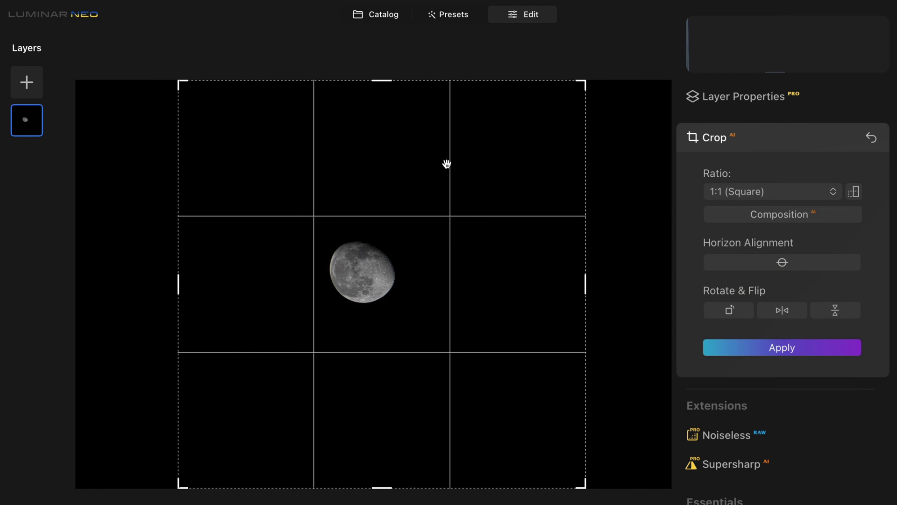
Step: Shrink the square crop frame tightly around the moon, keeping the moon near its centre
{"action": "left_click_drag", "start_coordinate": [585, 81], "coordinate": [366, 296]}
{"action": "left_click_drag", "start_coordinate": [397, 268], "coordinate": [344, 363]}
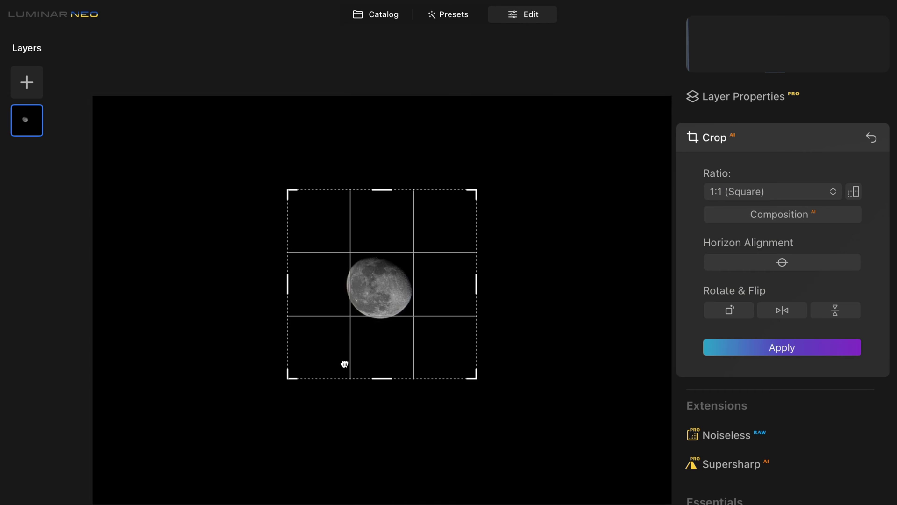
{"action": "left_click_drag", "start_coordinate": [475, 190], "coordinate": [416, 235]}
{"action": "left_click_drag", "start_coordinate": [378, 263], "coordinate": [360, 288]}
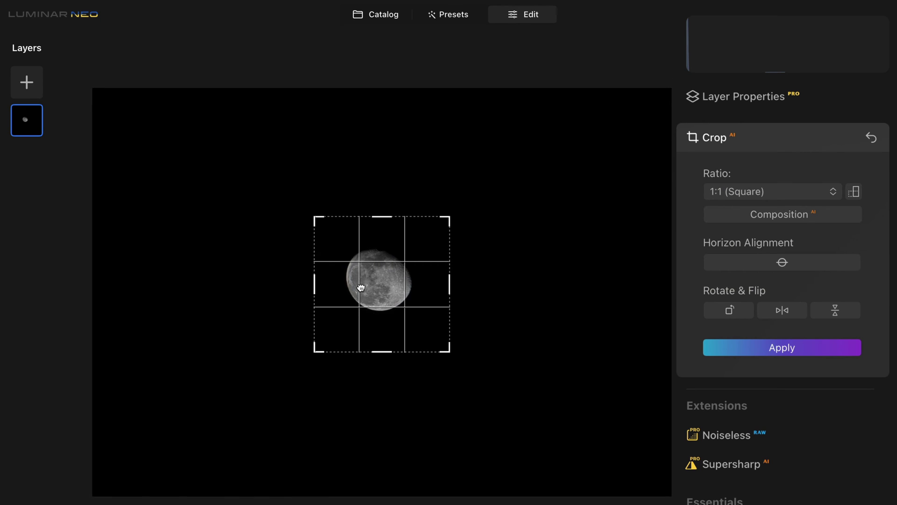
{"action": "left_click_drag", "start_coordinate": [450, 218], "coordinate": [432, 242]}
{"action": "left_click_drag", "start_coordinate": [395, 303], "coordinate": [387, 312]}
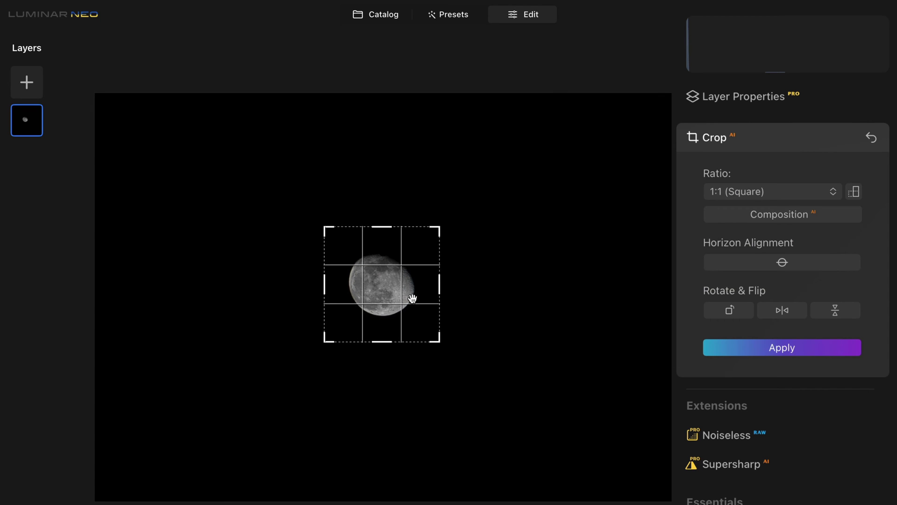
Step: Fine-tune the crop frame to about 1190 px square around the moon and apply the crop
{"action": "left_click_drag", "start_coordinate": [435, 229], "coordinate": [436, 228]}
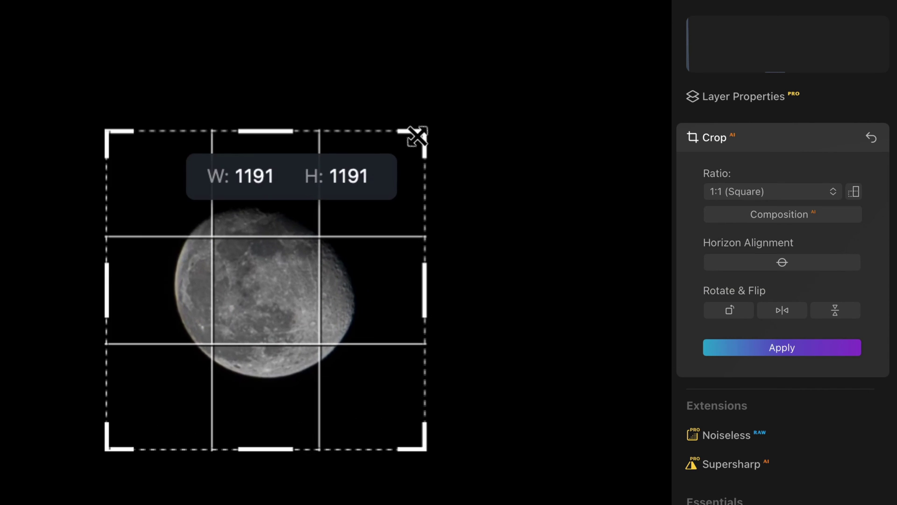
{"action": "left_click_drag", "start_coordinate": [417, 137], "coordinate": [415, 139]}
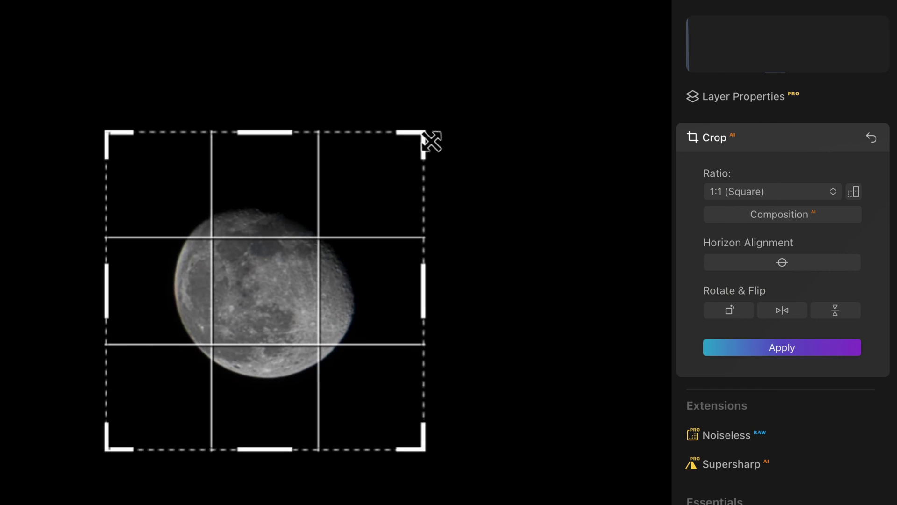
{"action": "left_click_drag", "start_coordinate": [282, 256], "coordinate": [285, 256]}
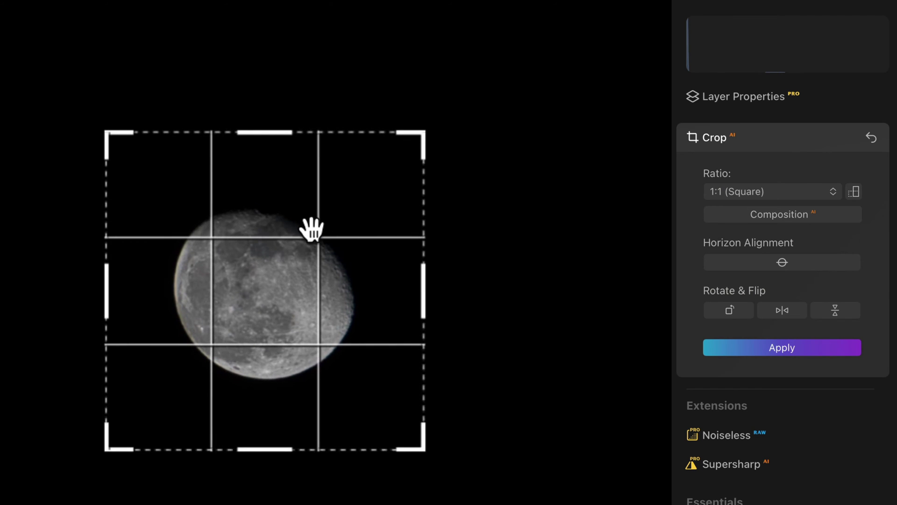
{"action": "left_click", "coordinate": [766, 348]}
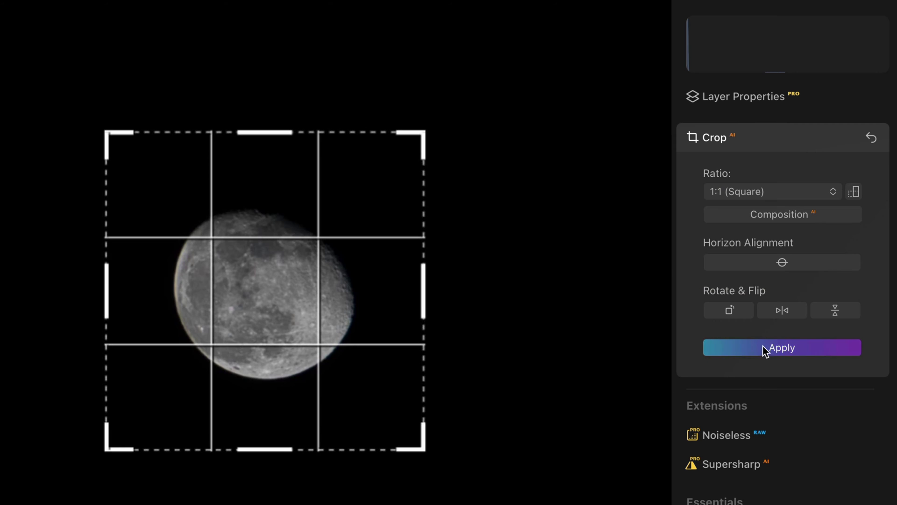
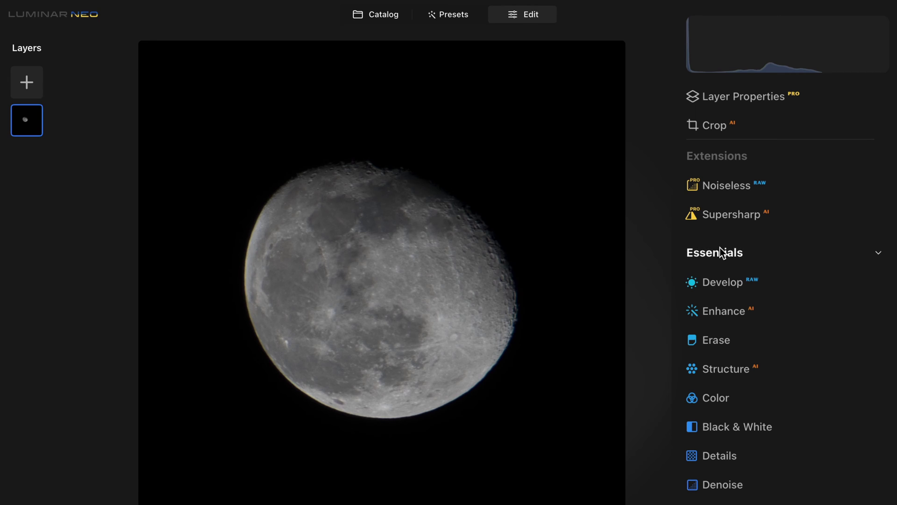
Step: In Develop RAW, set Exposure to 0.13, Smart Contrast to 15, Highlights to -8 and Shadows to 18
{"action": "left_click", "coordinate": [739, 283]}
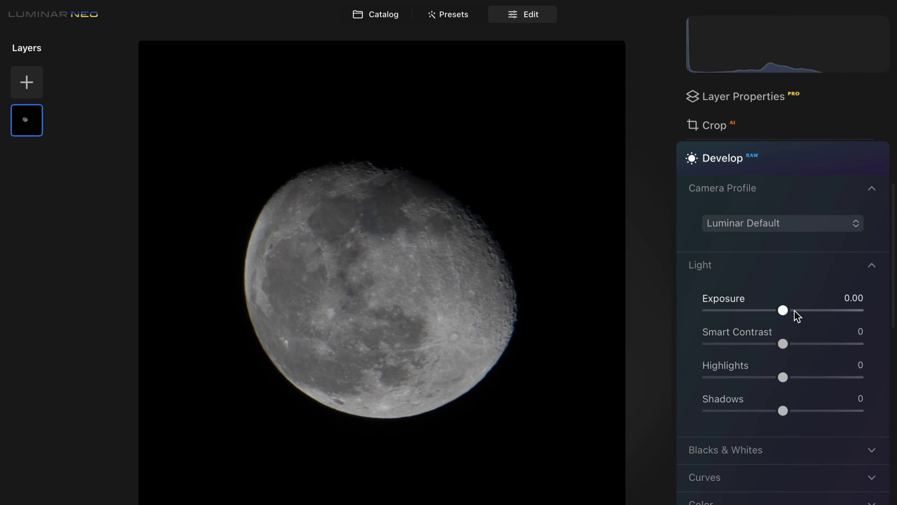
{"action": "scroll", "coordinate": [801, 216], "scroll_direction": "down", "scroll_amount": 5}
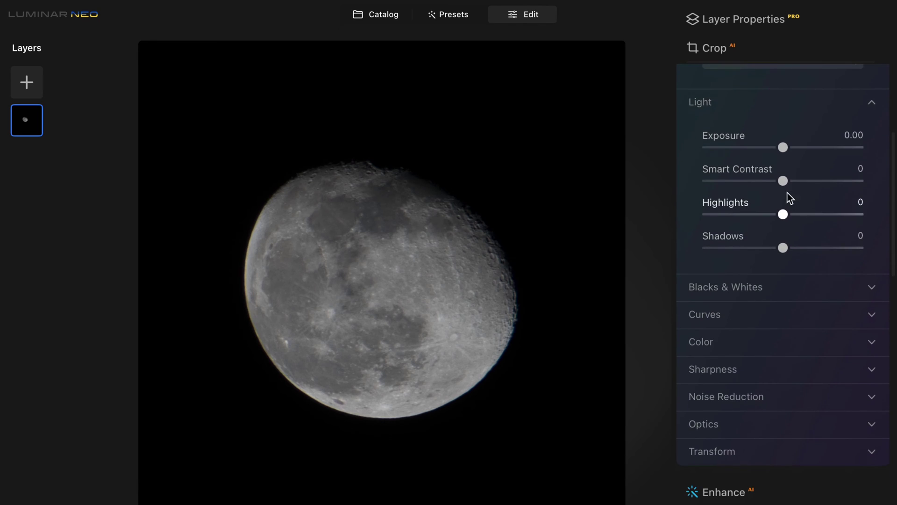
{"action": "left_click_drag", "start_coordinate": [782, 146], "coordinate": [796, 180]}
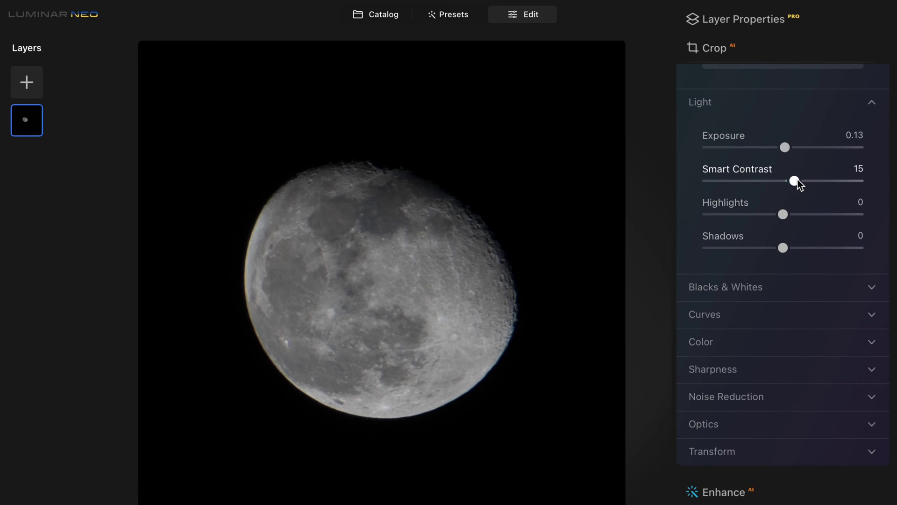
{"action": "left_click_drag", "start_coordinate": [782, 215], "coordinate": [776, 214]}
{"action": "left_click_drag", "start_coordinate": [782, 248], "coordinate": [804, 247]}
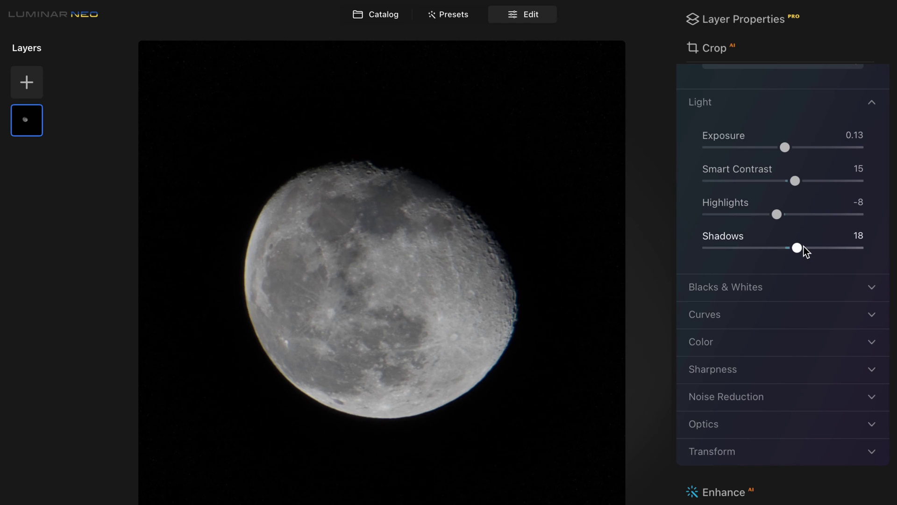
Step: Set Blacks to -22 and raise Whites slightly in Develop RAW, and collapse the Blacks & Whites section
{"action": "scroll", "coordinate": [804, 251], "scroll_direction": "up", "scroll_amount": 1}
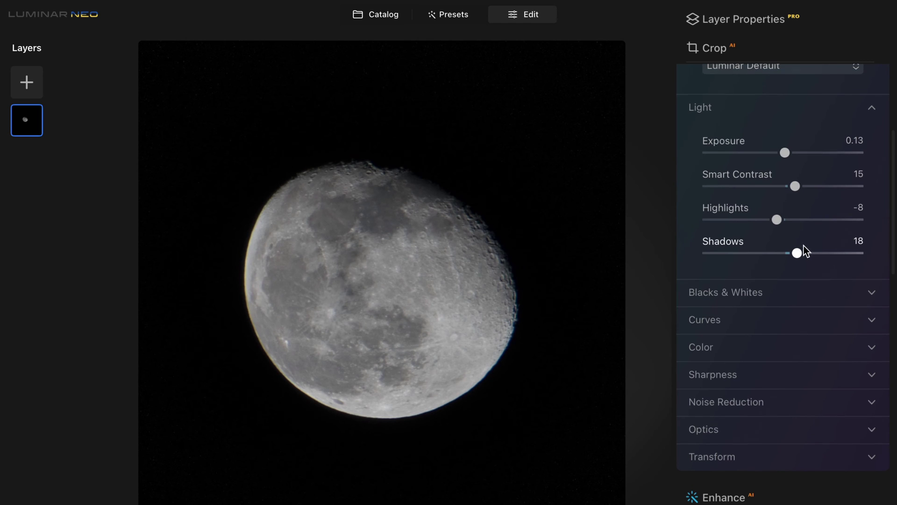
{"action": "left_click", "coordinate": [778, 297]}
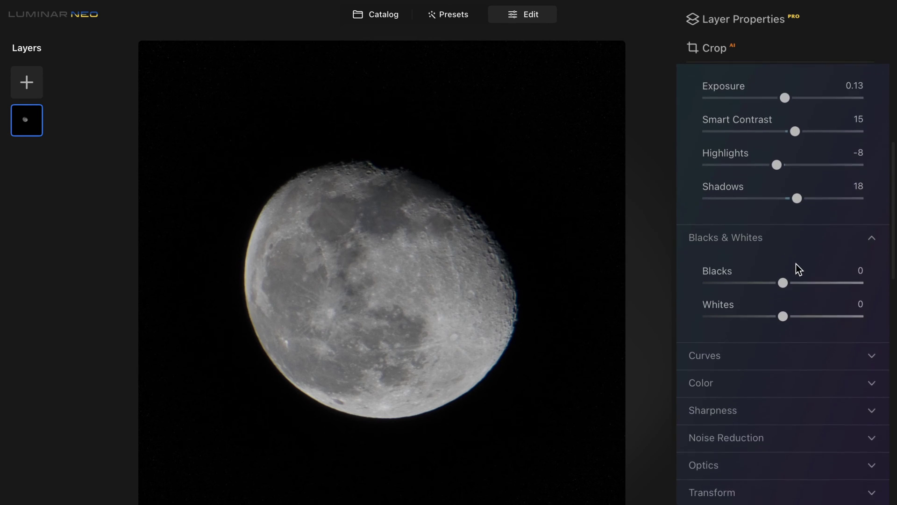
{"action": "left_click_drag", "start_coordinate": [782, 268], "coordinate": [766, 269]}
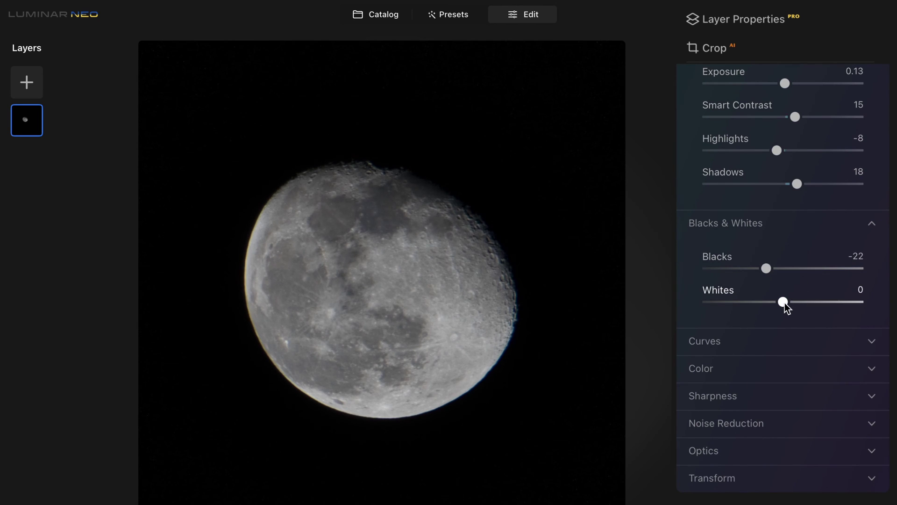
{"action": "left_click_drag", "start_coordinate": [786, 303], "coordinate": [794, 304]}
{"action": "left_click", "coordinate": [756, 225]}
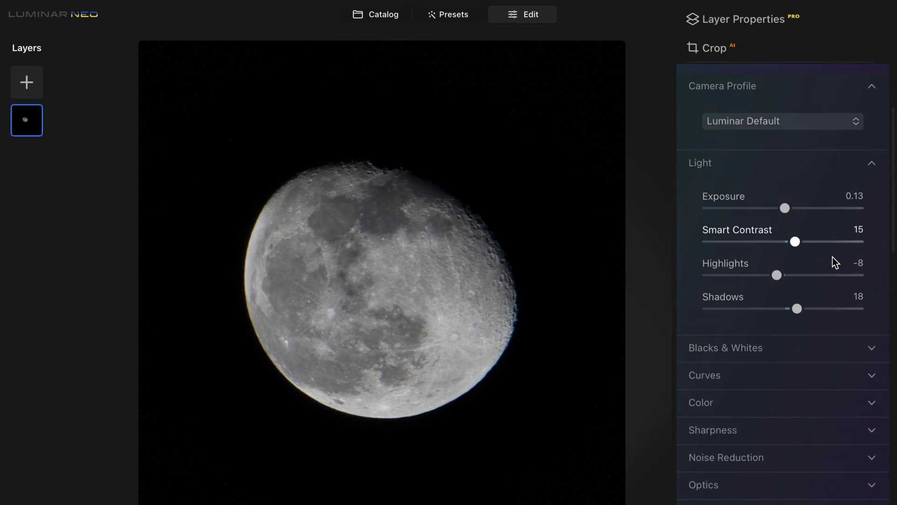
Step: Set Smart Contrast to 20 and collapse the Light and Camera Profile sections of Develop RAW
{"action": "scroll", "coordinate": [813, 290], "scroll_direction": "up", "scroll_amount": 2}
{"action": "left_click_drag", "start_coordinate": [795, 260], "coordinate": [795, 264]}
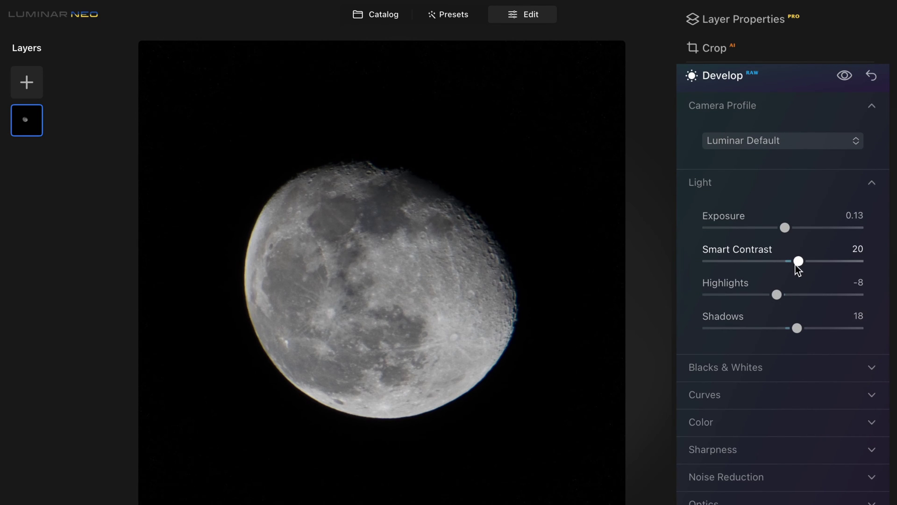
{"action": "left_click", "coordinate": [743, 184]}
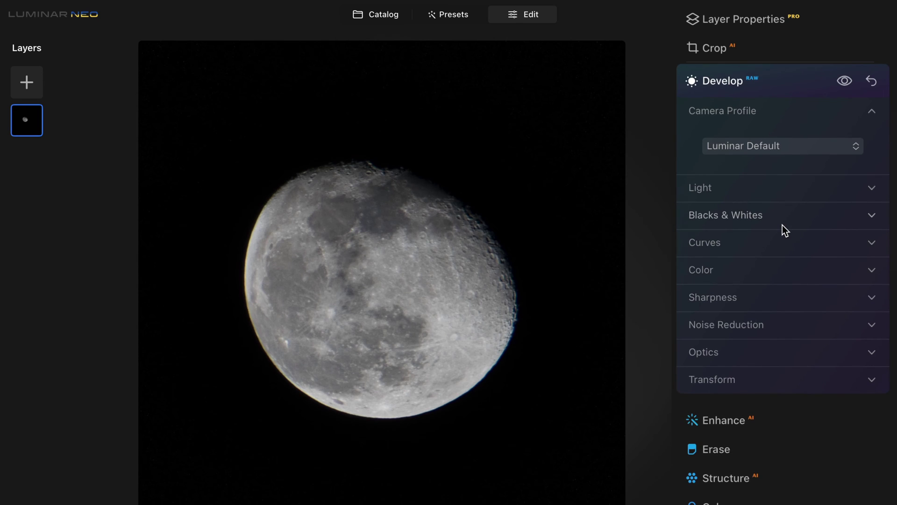
{"action": "scroll", "coordinate": [780, 223], "scroll_direction": "up", "scroll_amount": 1}
{"action": "left_click", "coordinate": [759, 140]}
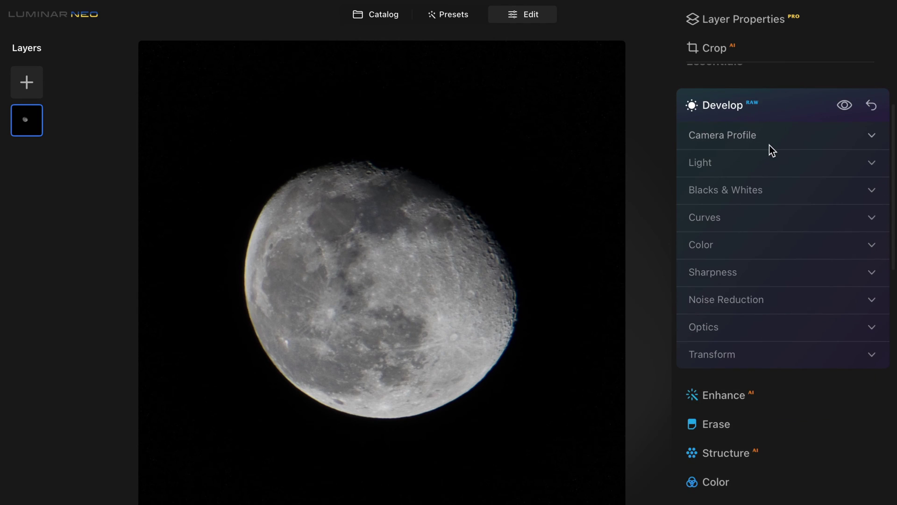
{"action": "left_click", "coordinate": [749, 244]}
{"action": "scroll", "coordinate": [788, 253], "scroll_direction": "down", "scroll_amount": 1}
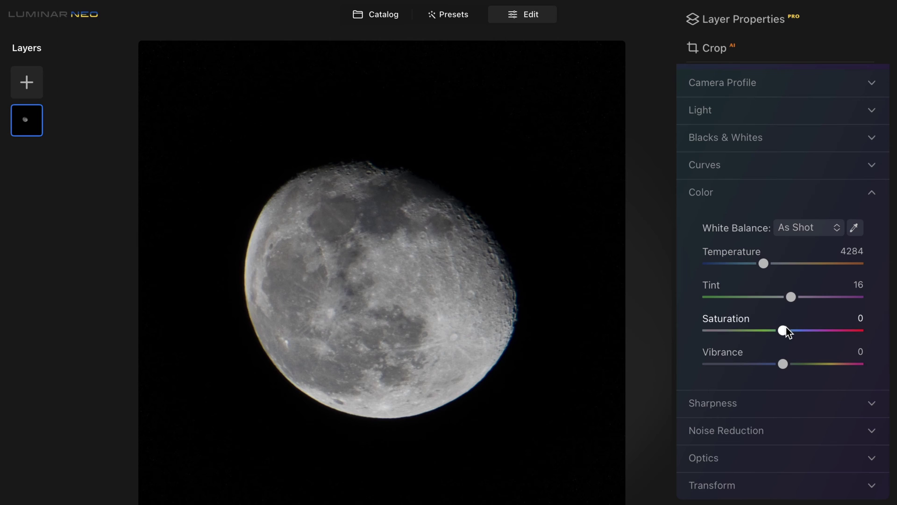
{"action": "left_click", "coordinate": [728, 194]}
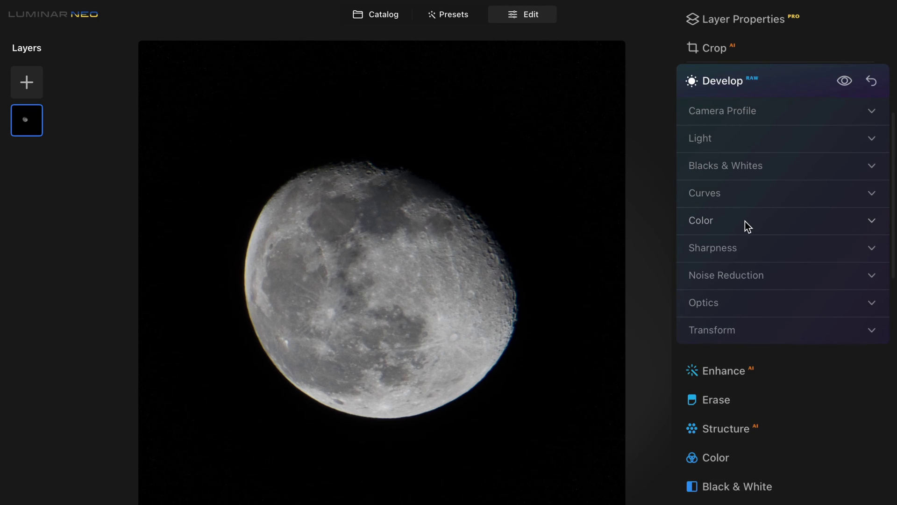
Step: Turn on Auto Distortion Corrections, Auto Fix Chromatic Aberrations and Auto Defringe in the Optics section of Develop RAW, and collapse the section
{"action": "left_click", "coordinate": [749, 302]}
{"action": "scroll", "coordinate": [753, 236], "scroll_direction": "down", "scroll_amount": 3}
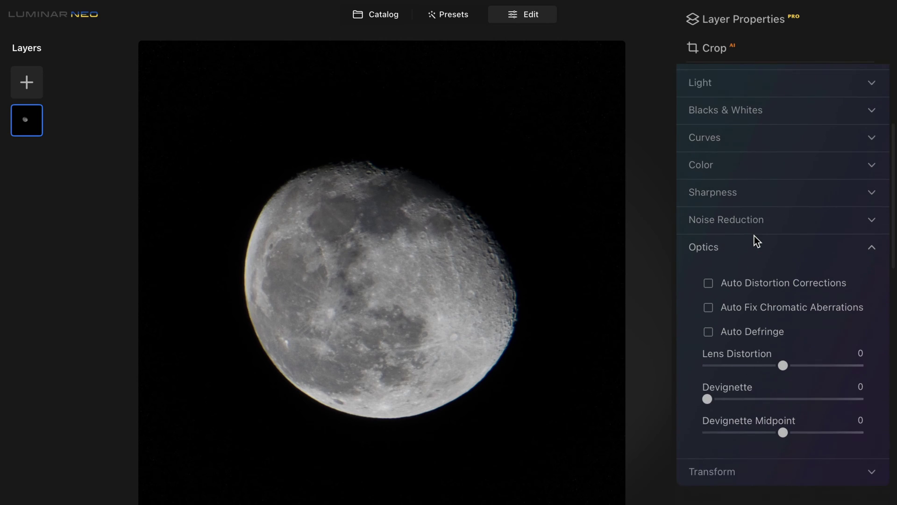
{"action": "left_click", "coordinate": [709, 239]}
{"action": "left_click", "coordinate": [710, 264]}
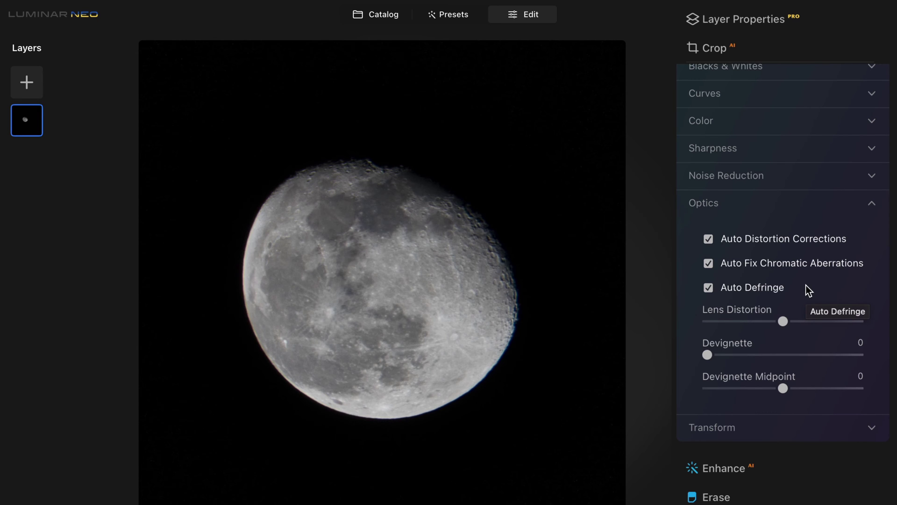
{"action": "left_click", "coordinate": [748, 202]}
{"action": "scroll", "coordinate": [751, 194], "scroll_direction": "up", "scroll_amount": 2}
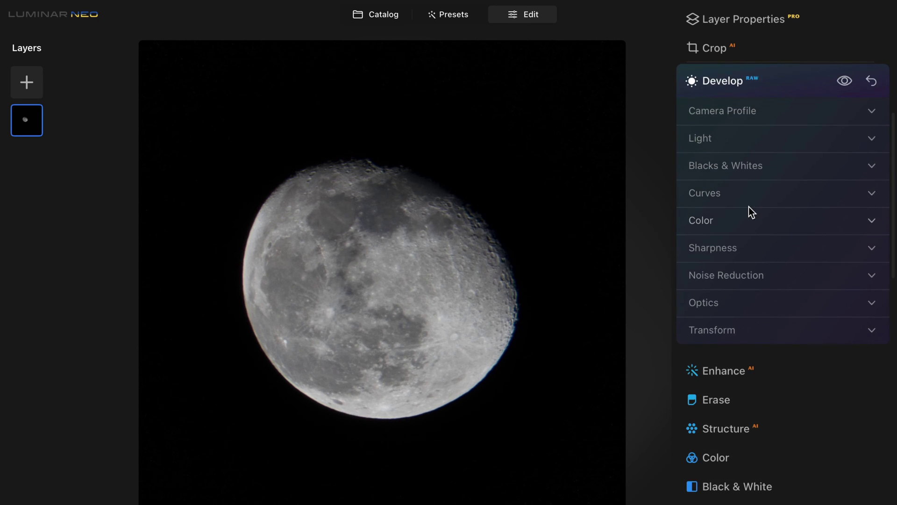
Step: In Develop RAW, set Sharpen to 60, sharpening Masking to 69 and noise reduction Luminosity to 20, and collapse the tool
{"action": "scroll", "coordinate": [761, 269], "scroll_direction": "up", "scroll_amount": 1}
{"action": "left_click", "coordinate": [765, 283]}
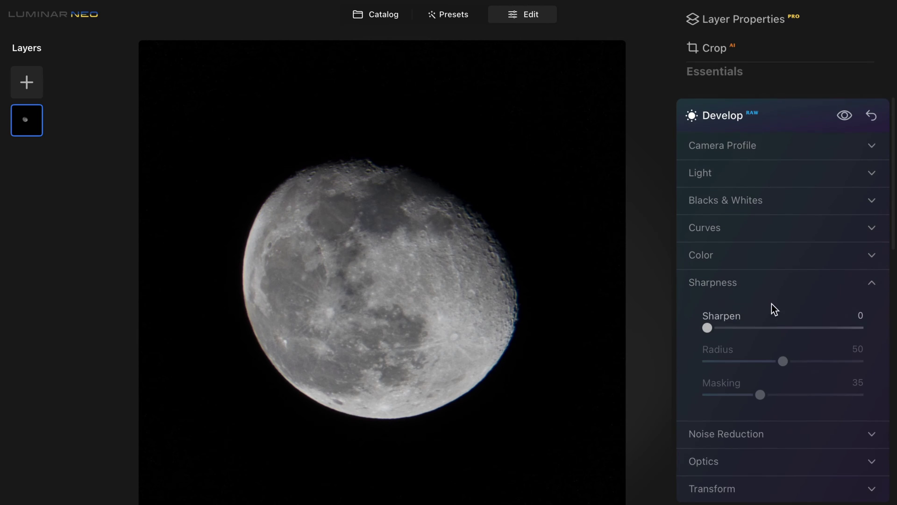
{"action": "left_click", "coordinate": [771, 439]}
{"action": "scroll", "coordinate": [754, 178], "scroll_direction": "down", "scroll_amount": 3}
{"action": "scroll", "coordinate": [766, 173], "scroll_direction": "down", "scroll_amount": 1}
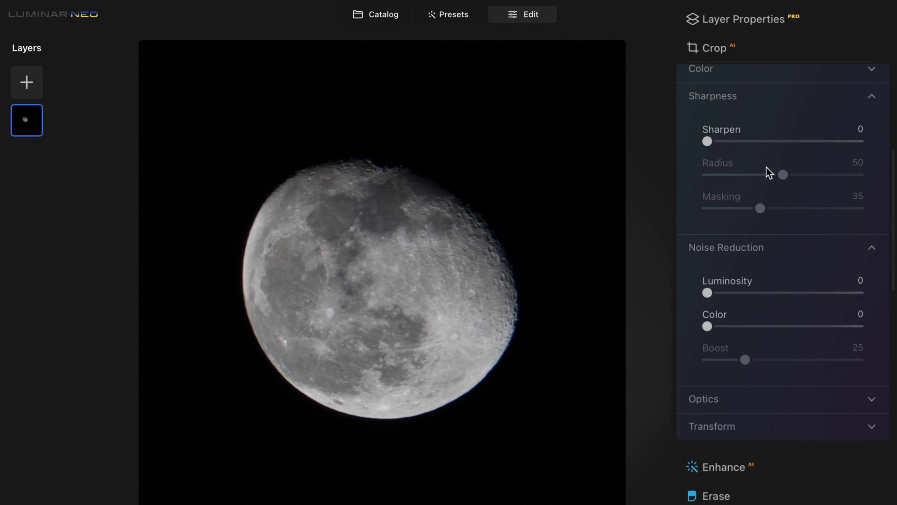
{"action": "left_click_drag", "start_coordinate": [707, 172], "coordinate": [799, 172]}
{"action": "left_click_drag", "start_coordinate": [706, 321], "coordinate": [741, 321]}
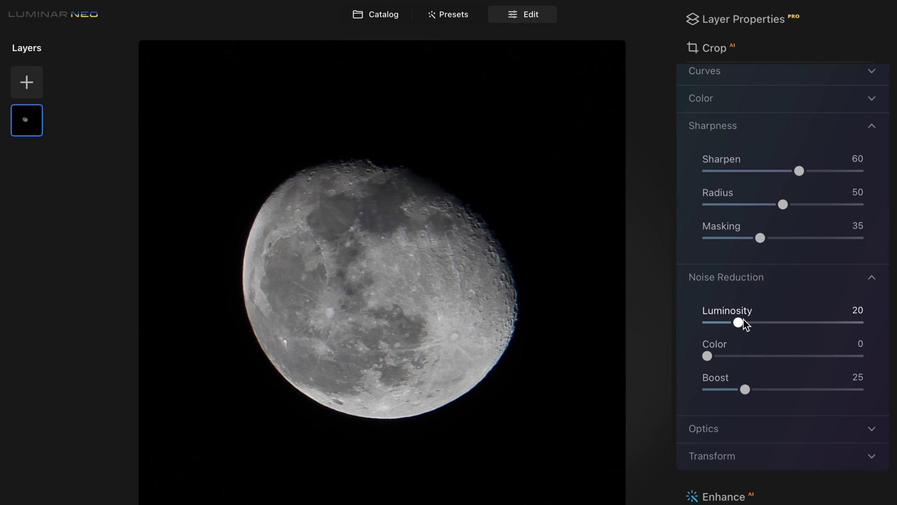
{"action": "left_click_drag", "start_coordinate": [760, 238], "coordinate": [808, 236]}
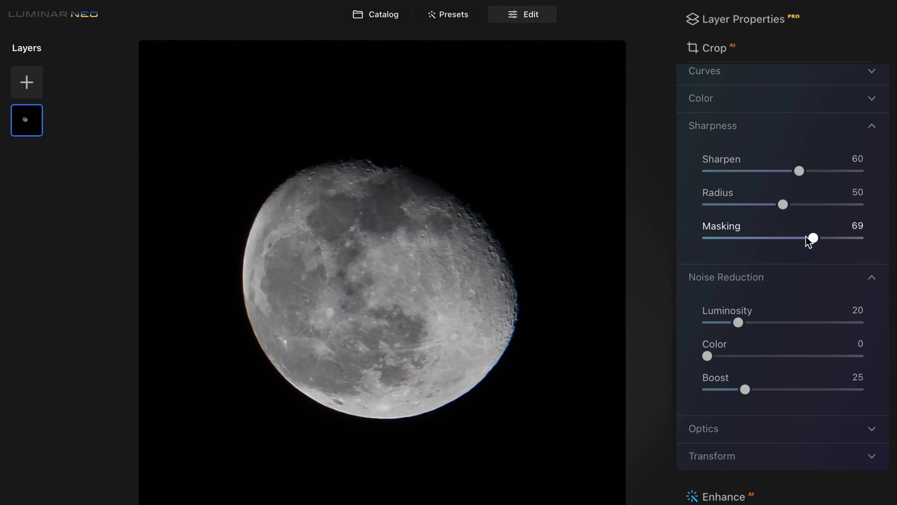
{"action": "left_click", "coordinate": [755, 128]}
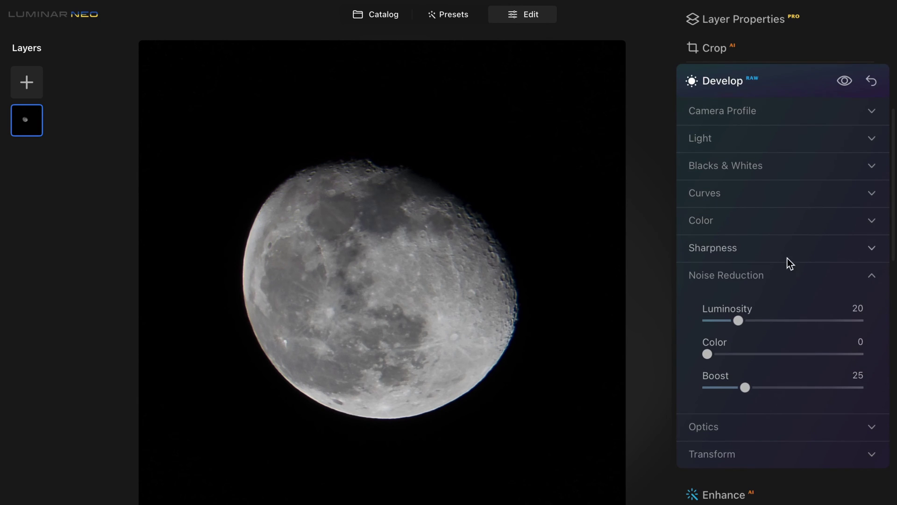
{"action": "left_click", "coordinate": [765, 279]}
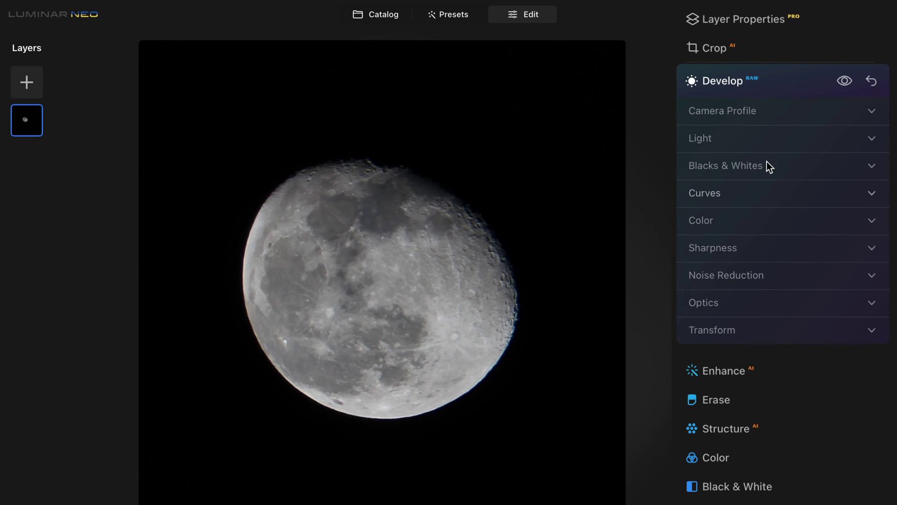
{"action": "left_click", "coordinate": [785, 83]}
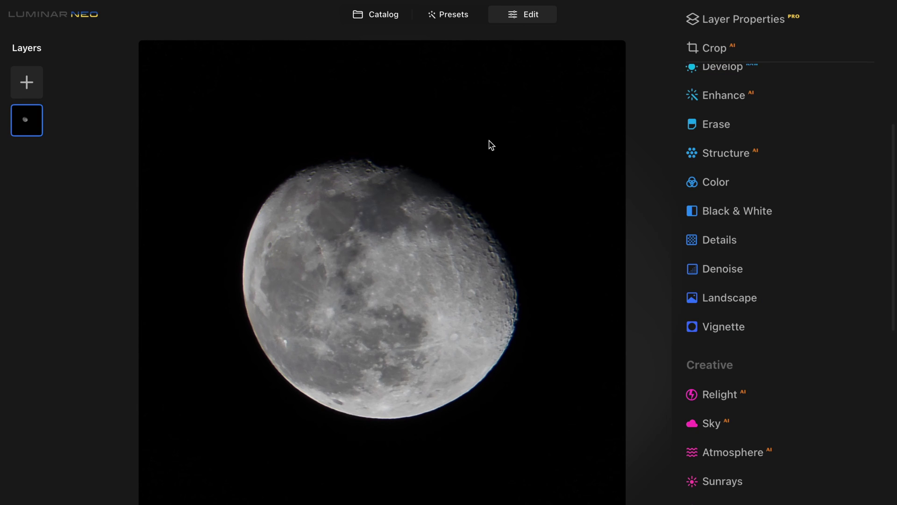
Step: Return to the catalog and load the edited moon photo into the Upscale extension
{"action": "left_click", "coordinate": [377, 18]}
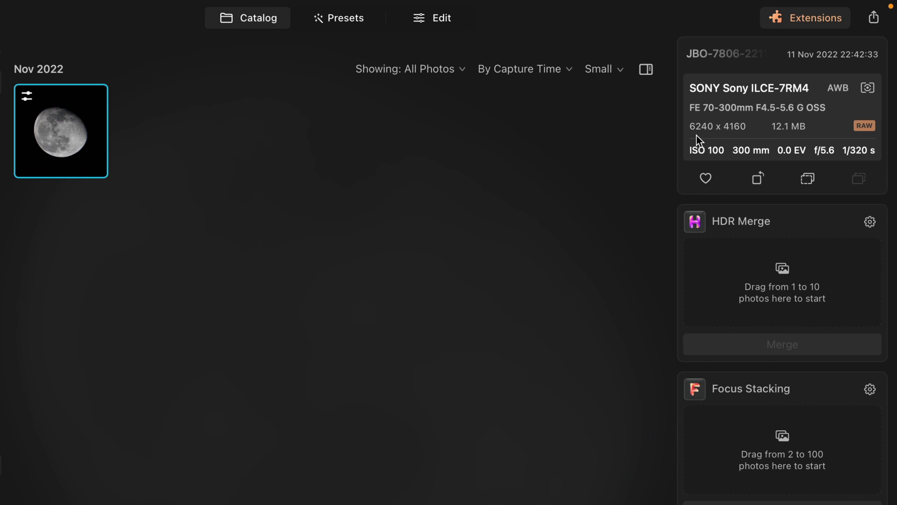
{"action": "scroll", "coordinate": [621, 148], "scroll_direction": "down", "scroll_amount": 4}
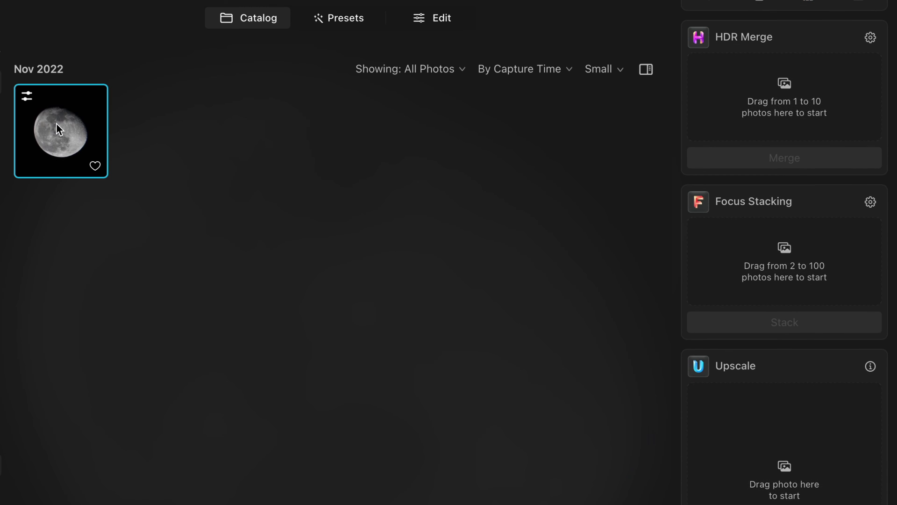
{"action": "left_click_drag", "start_coordinate": [56, 115], "coordinate": [827, 446]}
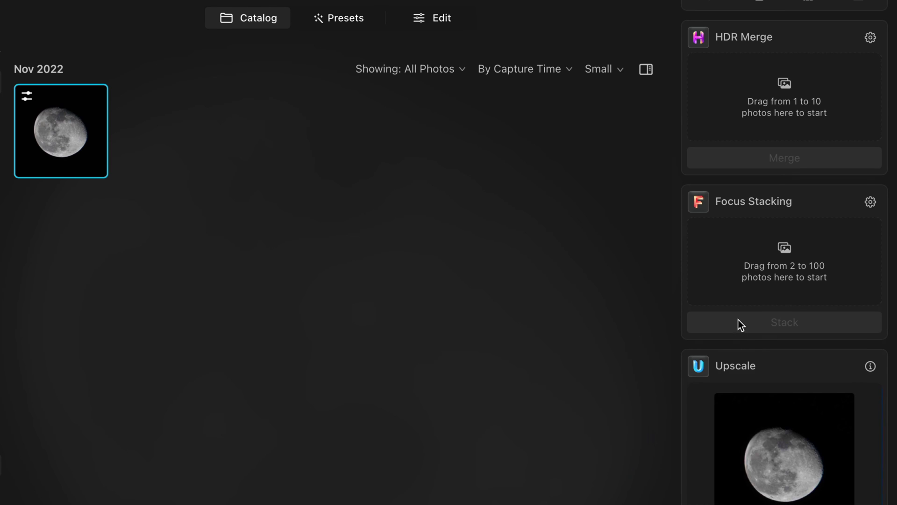
{"action": "scroll", "coordinate": [738, 319], "scroll_direction": "down", "scroll_amount": 3}
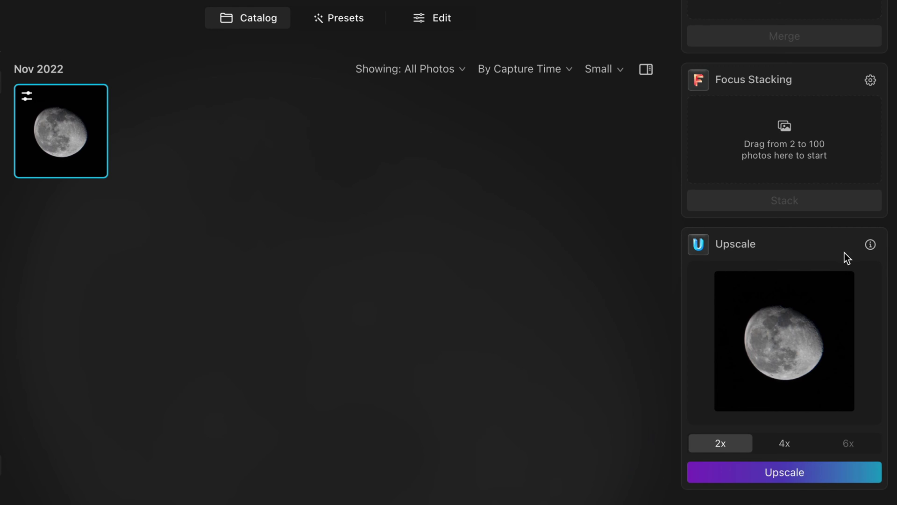
Step: Check the Upscale extension's input and output size limits, and remove the moon photo from Upscale and load it again
{"action": "left_click", "coordinate": [870, 244]}
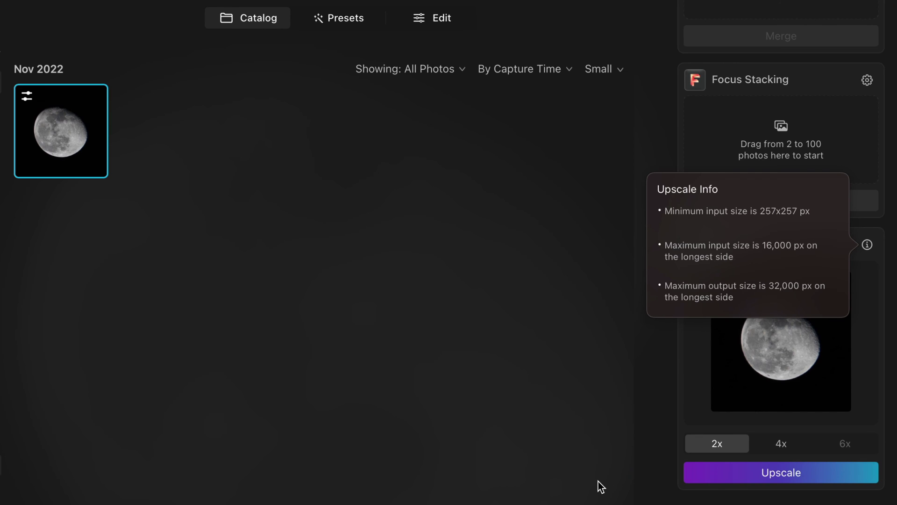
{"action": "mouse_move", "coordinate": [848, 348]}
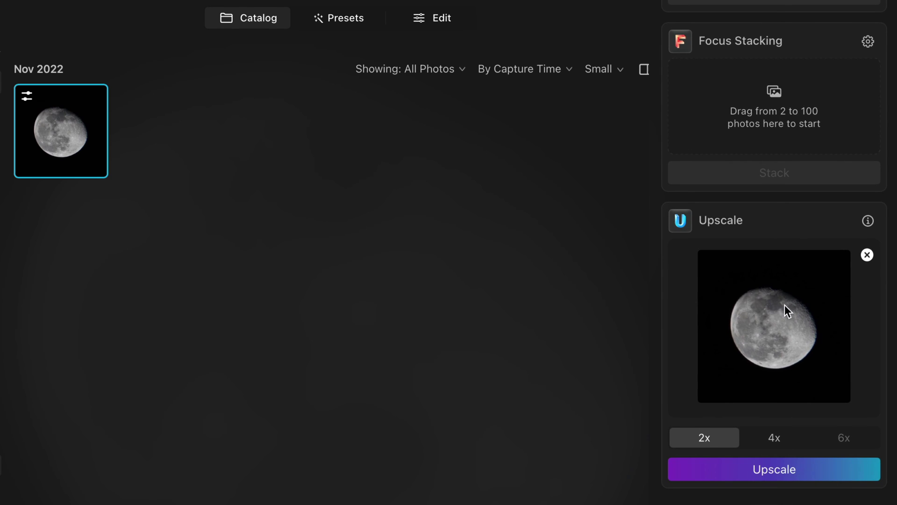
{"action": "left_click", "coordinate": [869, 256]}
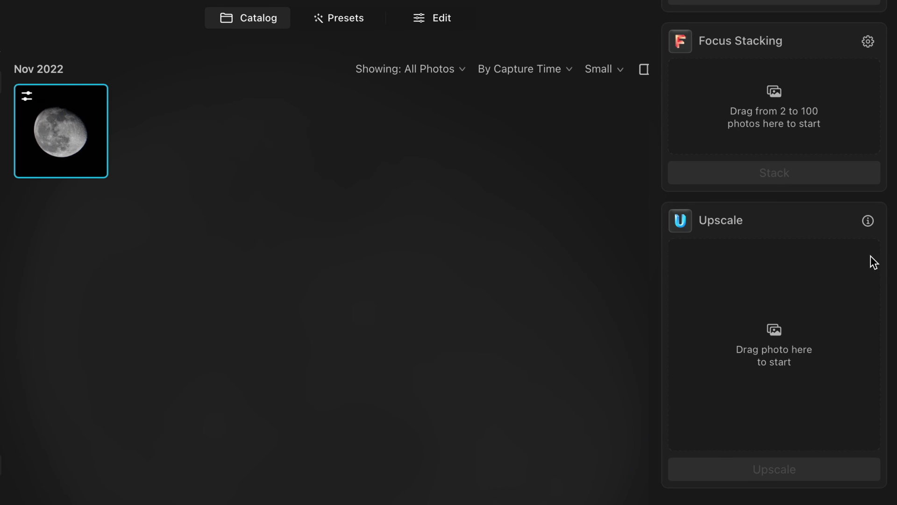
{"action": "left_click_drag", "start_coordinate": [92, 134], "coordinate": [840, 312]}
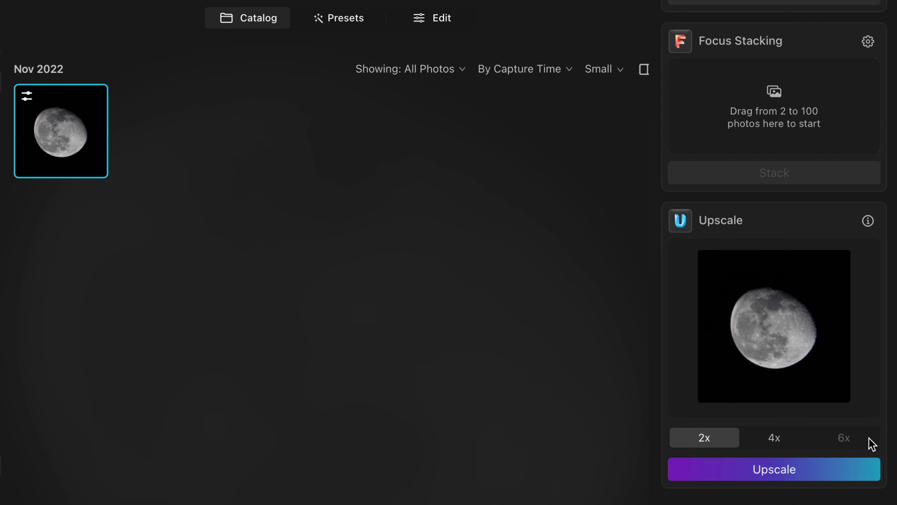
Step: Upscale the loaded moon photo by a factor of 4x
{"action": "scroll", "coordinate": [856, 436], "scroll_direction": "down", "scroll_amount": 1}
{"action": "left_click", "coordinate": [791, 441]}
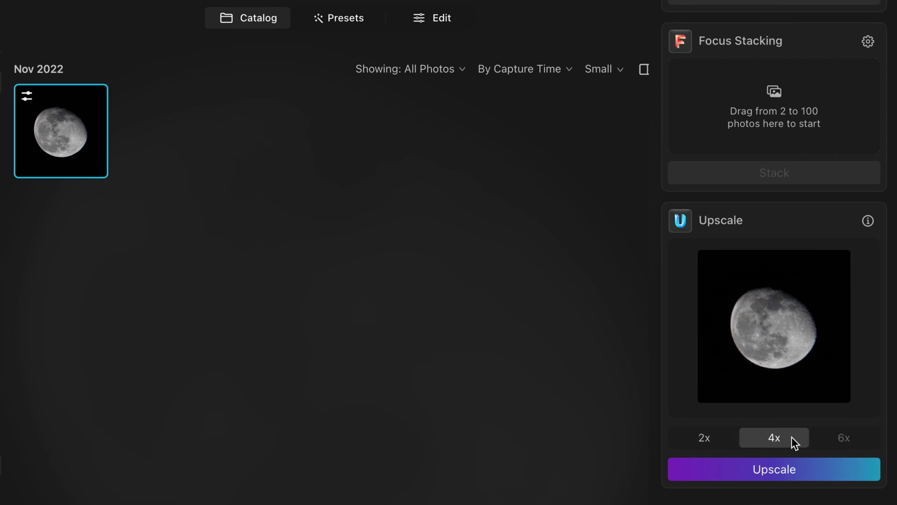
{"action": "left_click", "coordinate": [823, 470]}
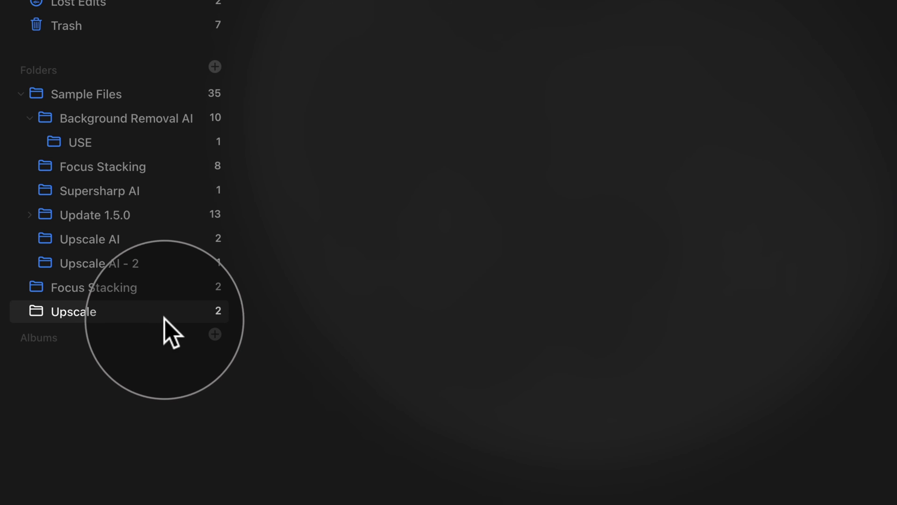
Step: Move the upscaled square moon photo from the Upscale folder into the Upscale AI - 2 folder and open that folder
{"action": "right_click", "coordinate": [128, 313]}
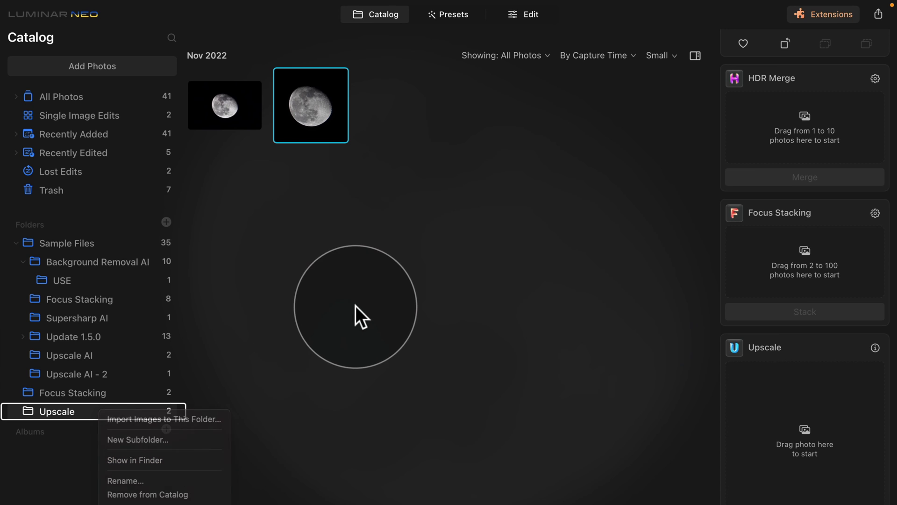
{"action": "left_click", "coordinate": [356, 306]}
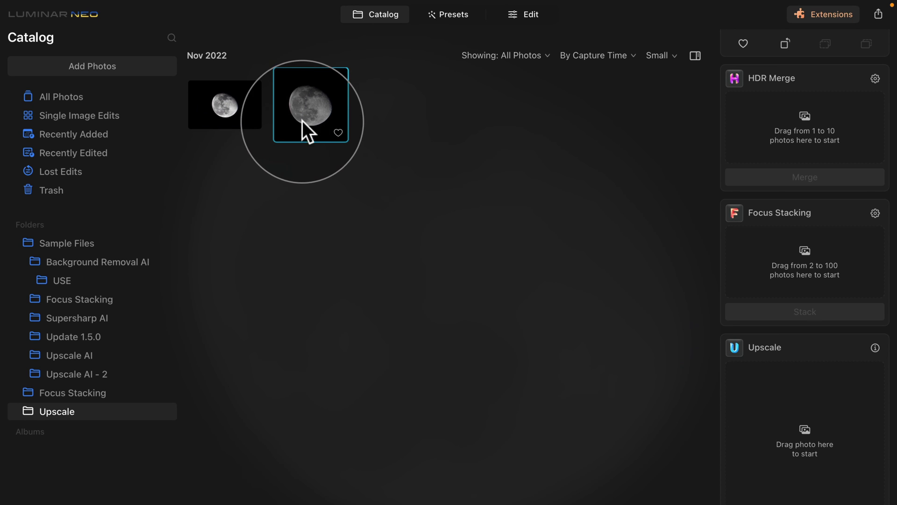
{"action": "left_click_drag", "start_coordinate": [315, 108], "coordinate": [121, 369]}
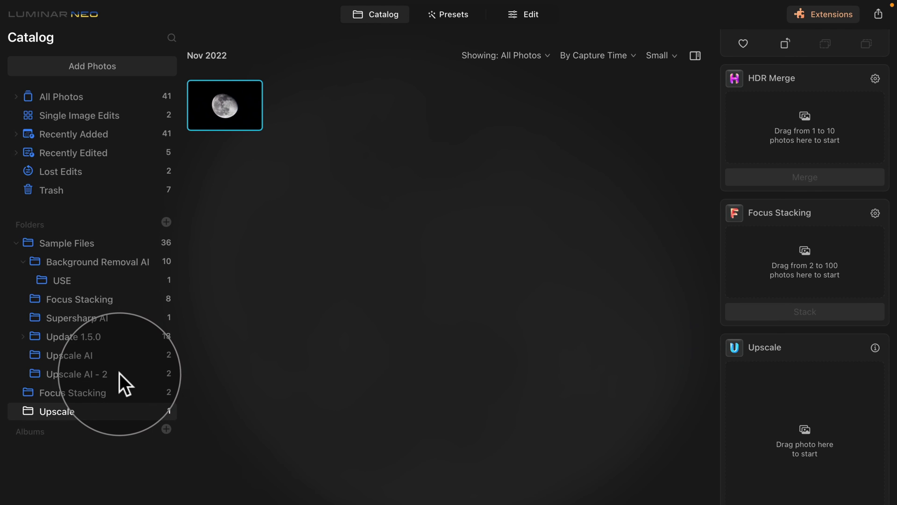
{"action": "left_click", "coordinate": [114, 373]}
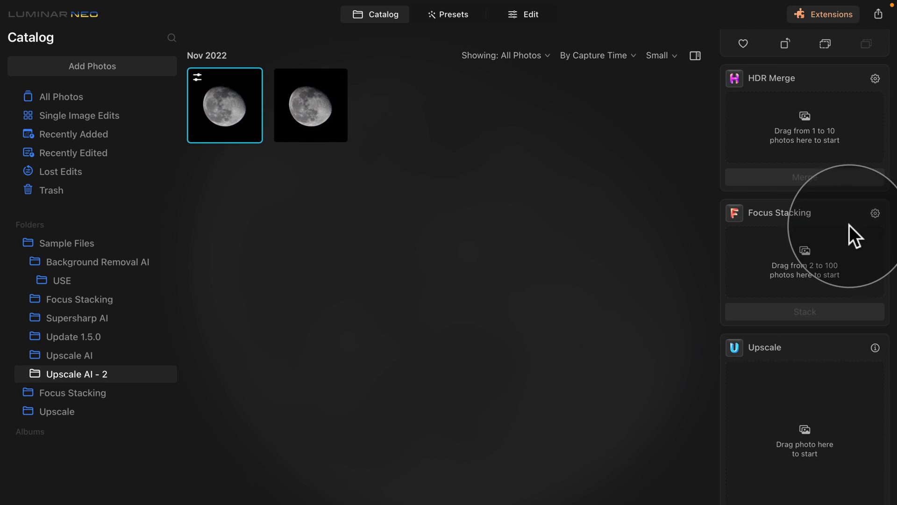
Step: Compare the image information of the edited RAW and the upscaled moon photo, and inspect the photos in the large view
{"action": "scroll", "coordinate": [845, 228], "scroll_direction": "up", "scroll_amount": 3}
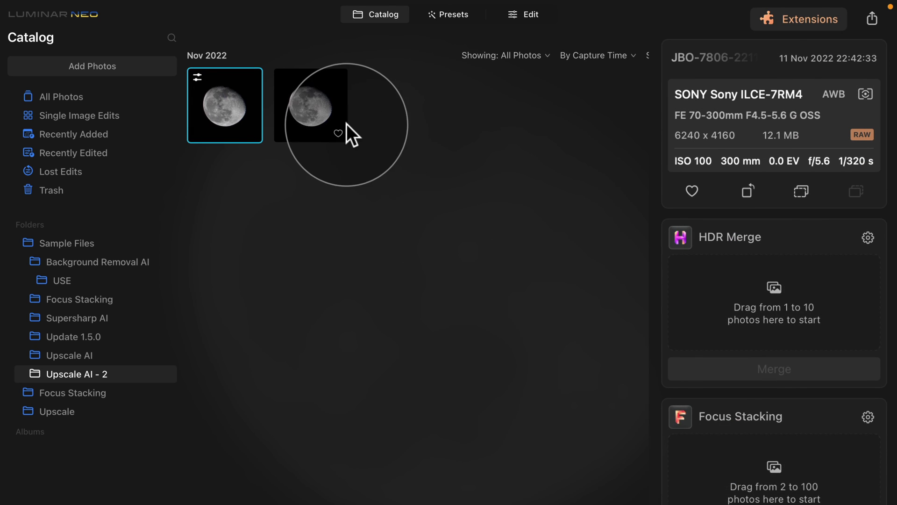
{"action": "left_click", "coordinate": [318, 105]}
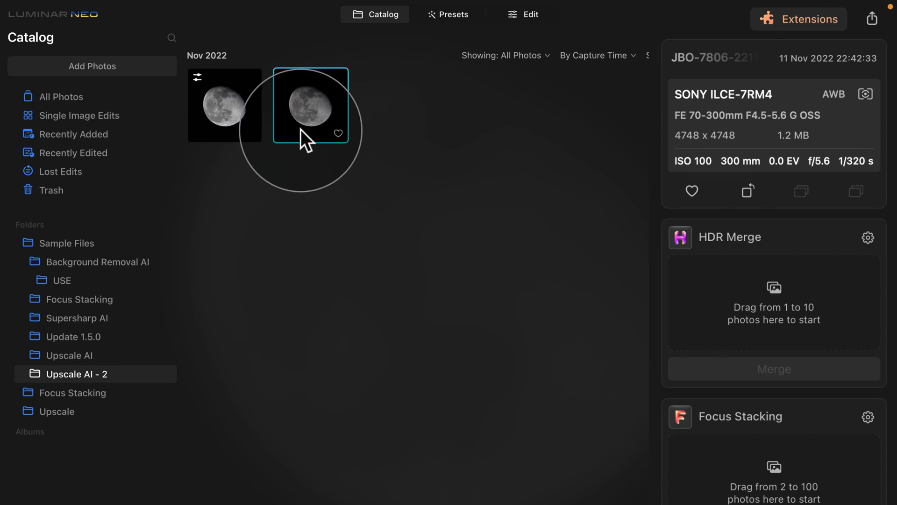
{"action": "double_click", "coordinate": [241, 125]}
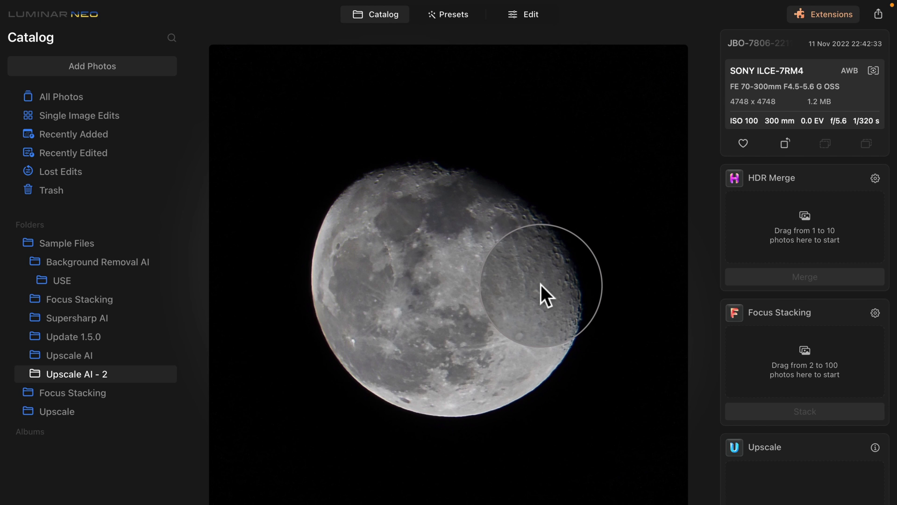
{"action": "double_click", "coordinate": [540, 284]}
Step: Load the already upscaled moon photo into the Upscale extension, and select the remaining moon photo in the Upscale folder
{"action": "left_click_drag", "start_coordinate": [327, 103], "coordinate": [852, 491]}
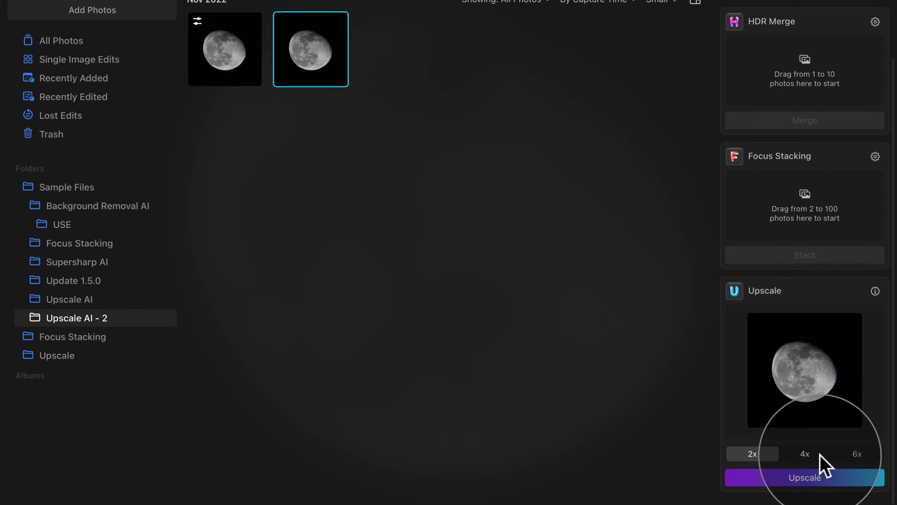
{"action": "scroll", "coordinate": [823, 474], "scroll_direction": "up", "scroll_amount": 1}
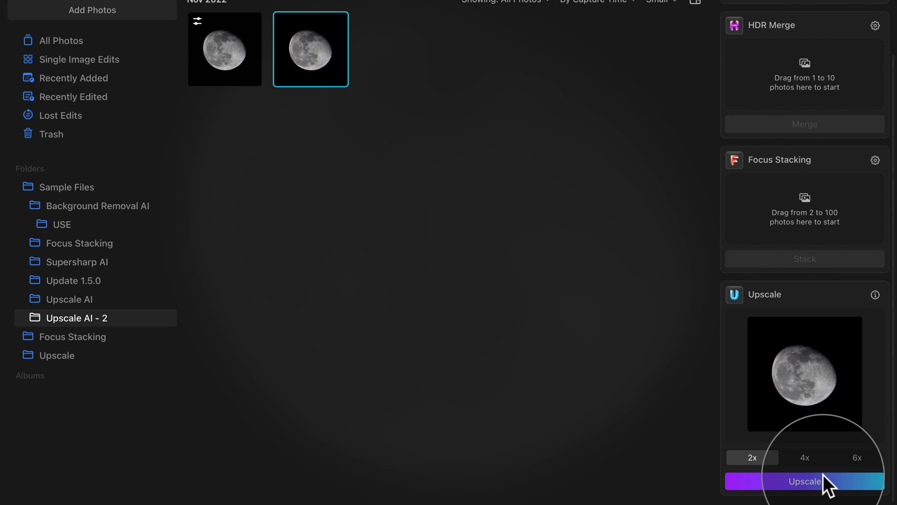
{"action": "left_click", "coordinate": [75, 355]}
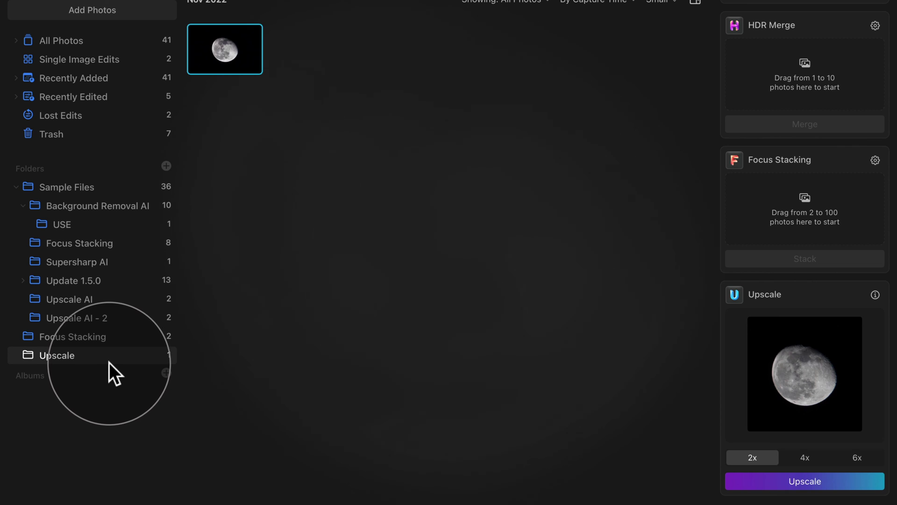
{"action": "mouse_move", "coordinate": [226, 68]}
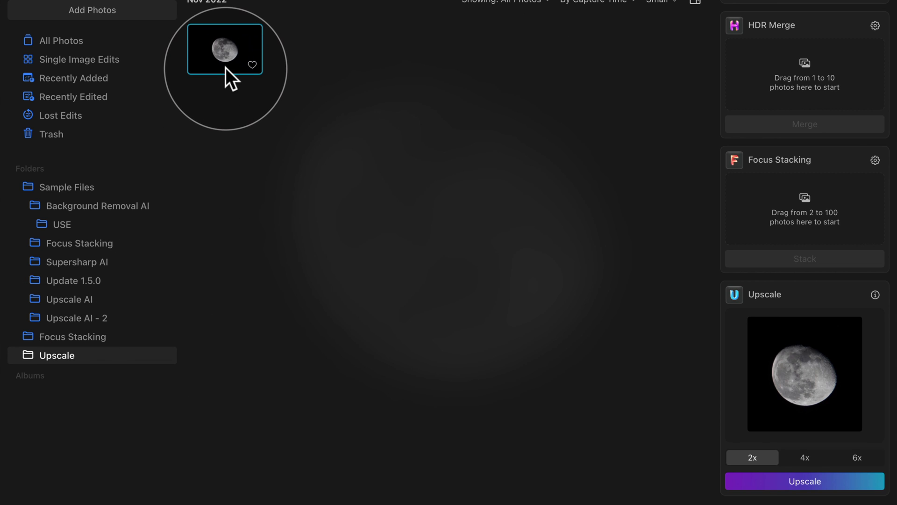
{"action": "left_click", "coordinate": [225, 68]}
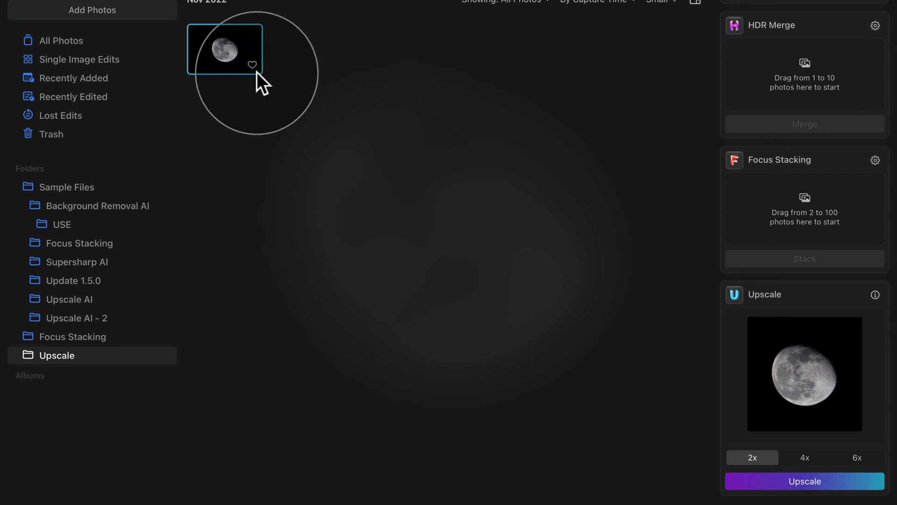